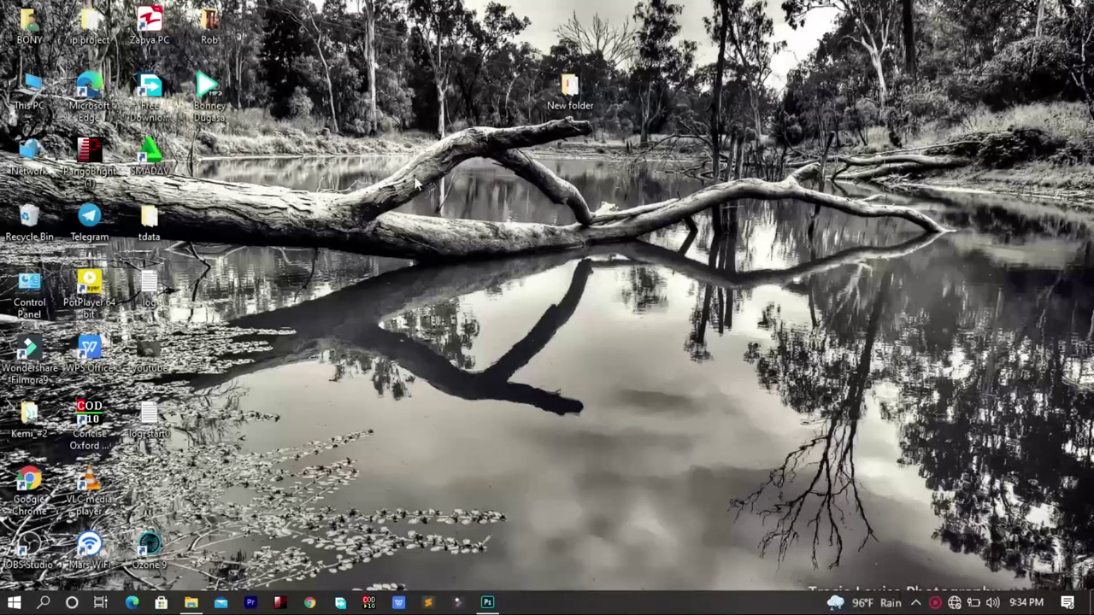
Restore the Photoshop window showing the photo of the smiling man with a phone
{"action": "left_click", "coordinate": [490, 603]}
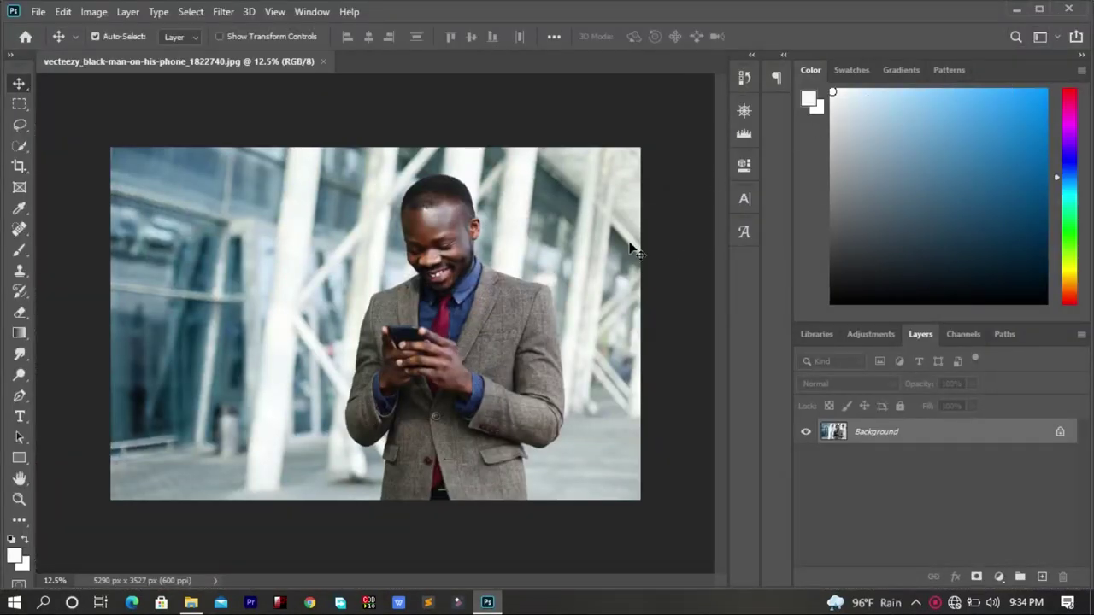
Zoom the canvas from 12.5% to about 18% so the man fills the view
{"action": "scroll", "coordinate": [425, 261], "scroll_direction": "down", "scroll_amount": 1}
{"action": "scroll", "coordinate": [425, 261], "scroll_direction": "up", "scroll_amount": 1}
{"action": "scroll", "coordinate": [425, 260], "scroll_direction": "up", "scroll_amount": 1}
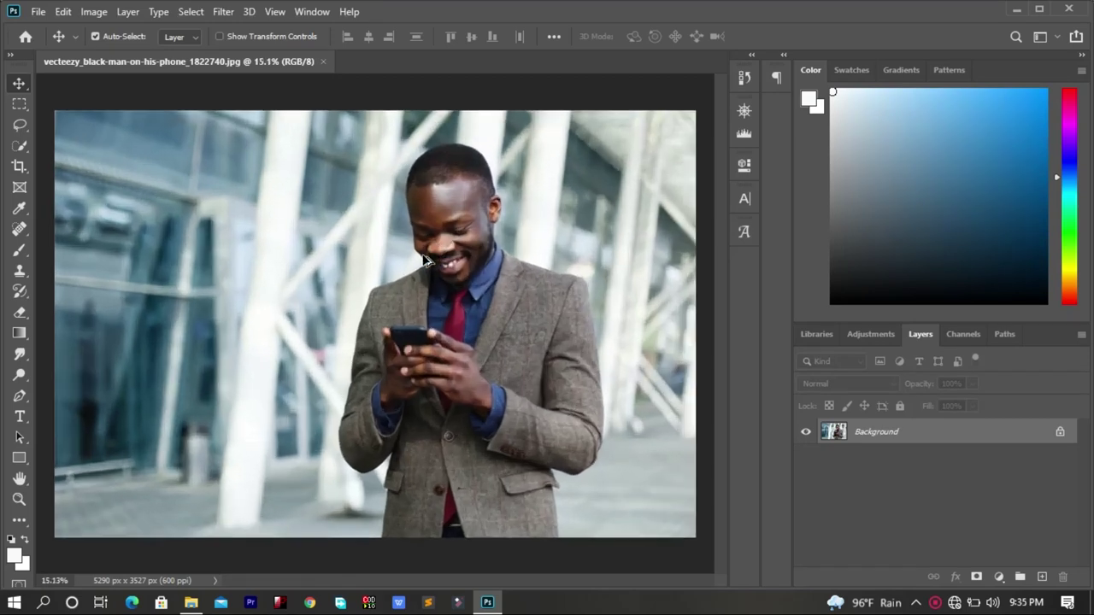
{"action": "scroll", "coordinate": [425, 261], "scroll_direction": "up", "scroll_amount": 1}
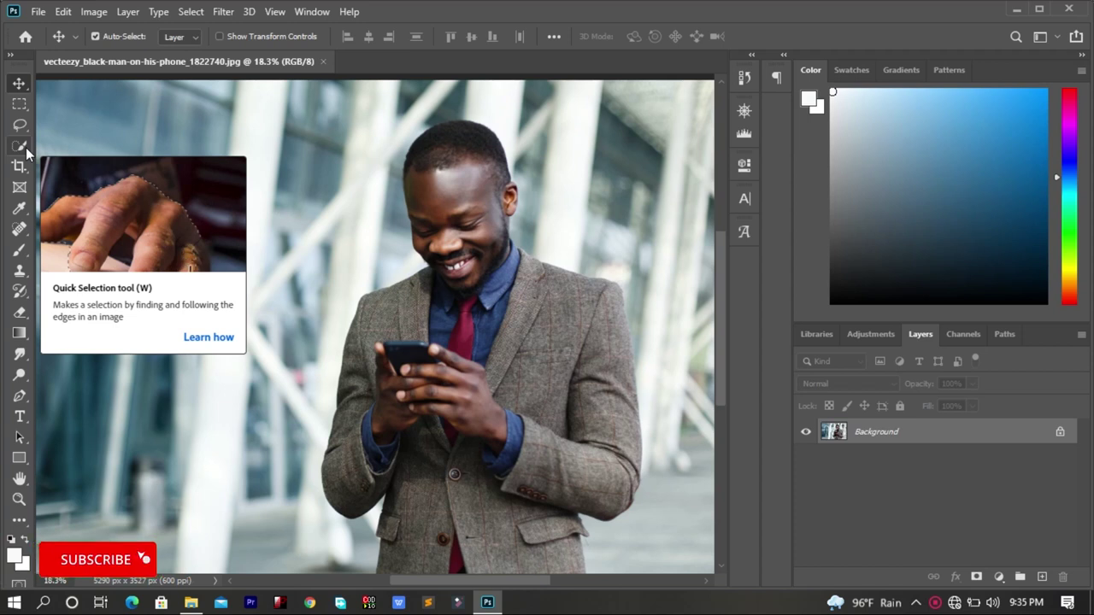
Quick-select the man's shoulders, head, jacket and sleeves, leaving the street out
{"action": "left_click", "coordinate": [26, 147]}
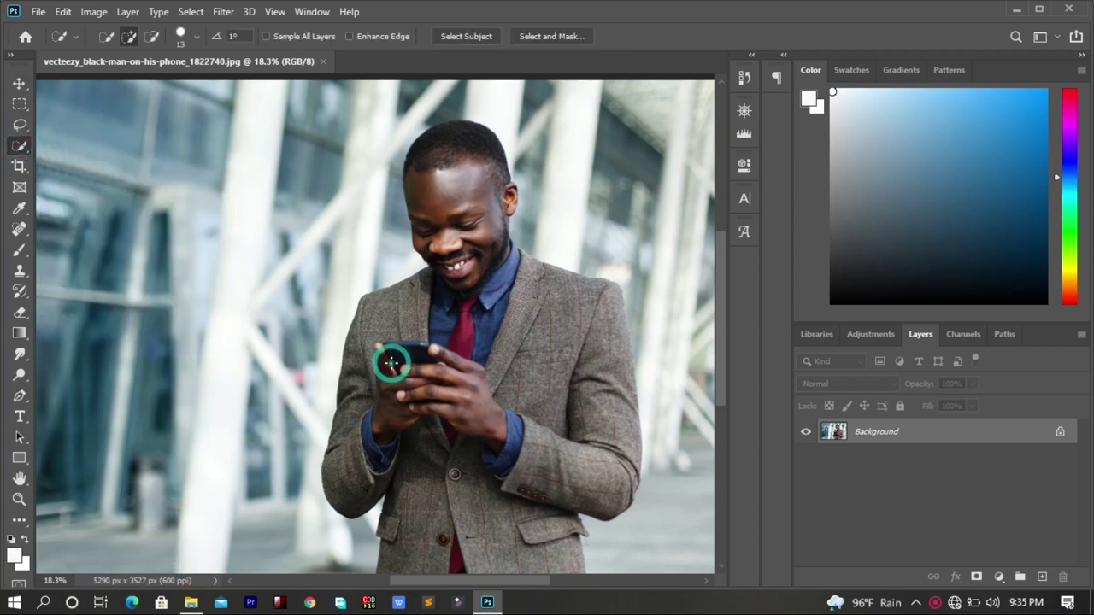
{"action": "left_click_drag", "start_coordinate": [391, 364], "coordinate": [436, 323]}
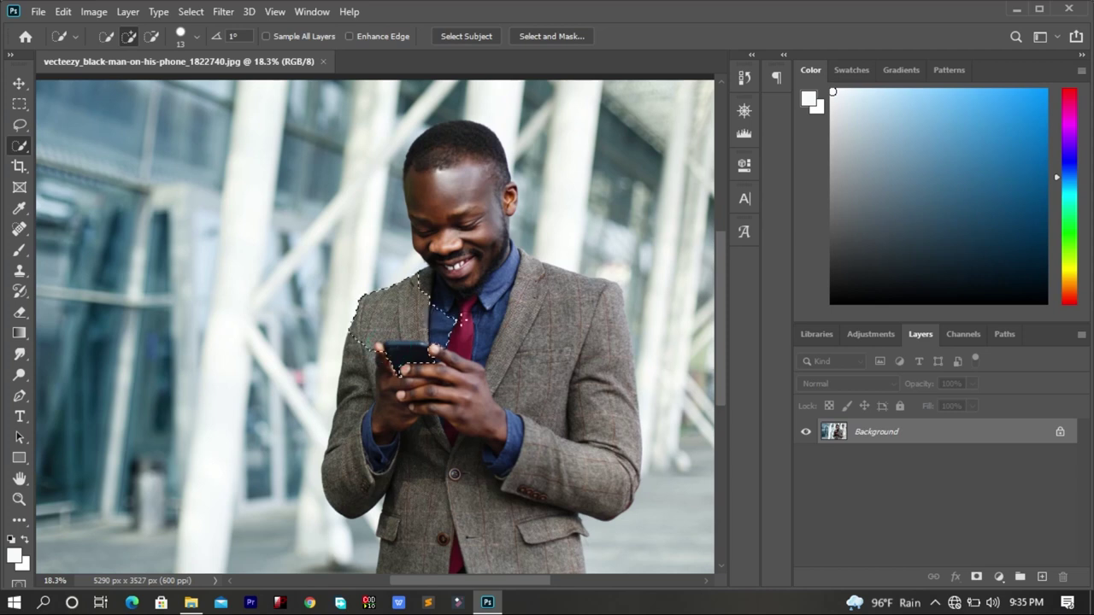
{"action": "left_click_drag", "start_coordinate": [447, 286], "coordinate": [478, 203]}
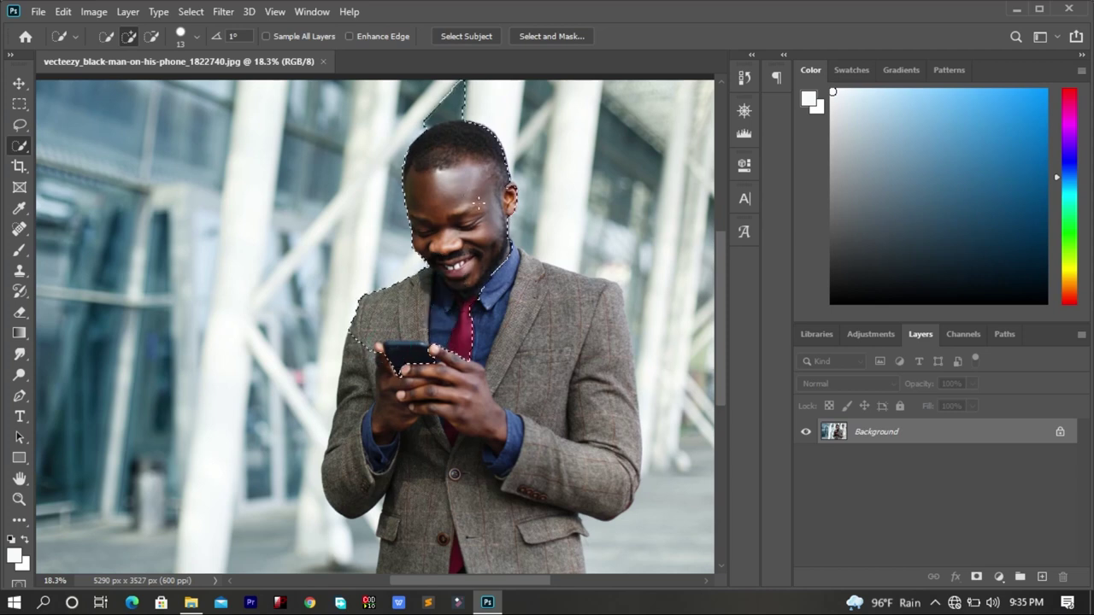
{"action": "left_click_drag", "start_coordinate": [513, 274], "coordinate": [510, 327]}
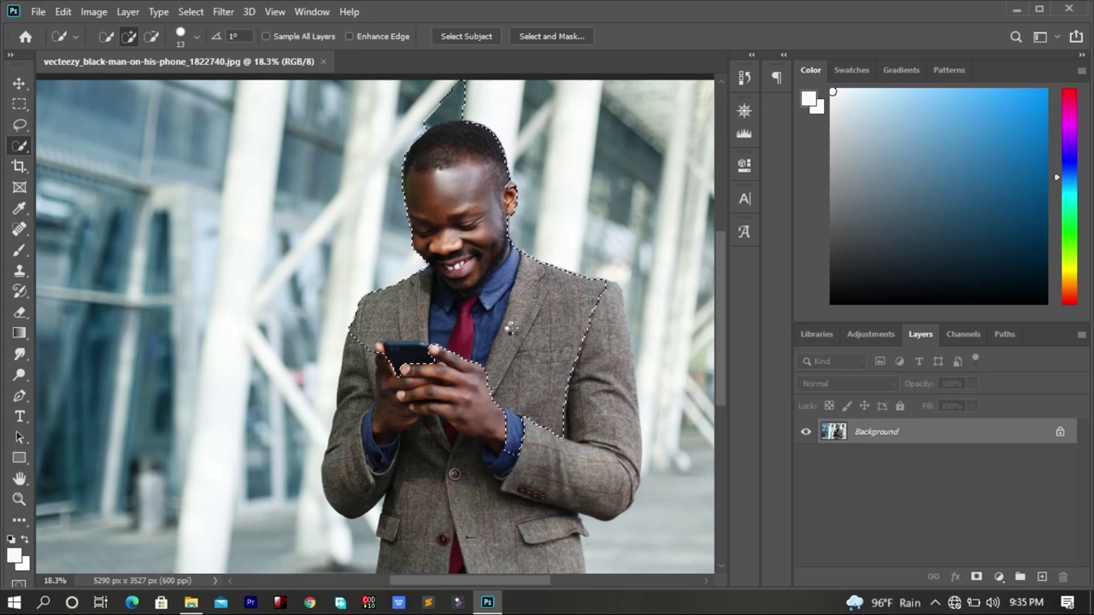
{"action": "left_click_drag", "start_coordinate": [455, 477], "coordinate": [367, 466]}
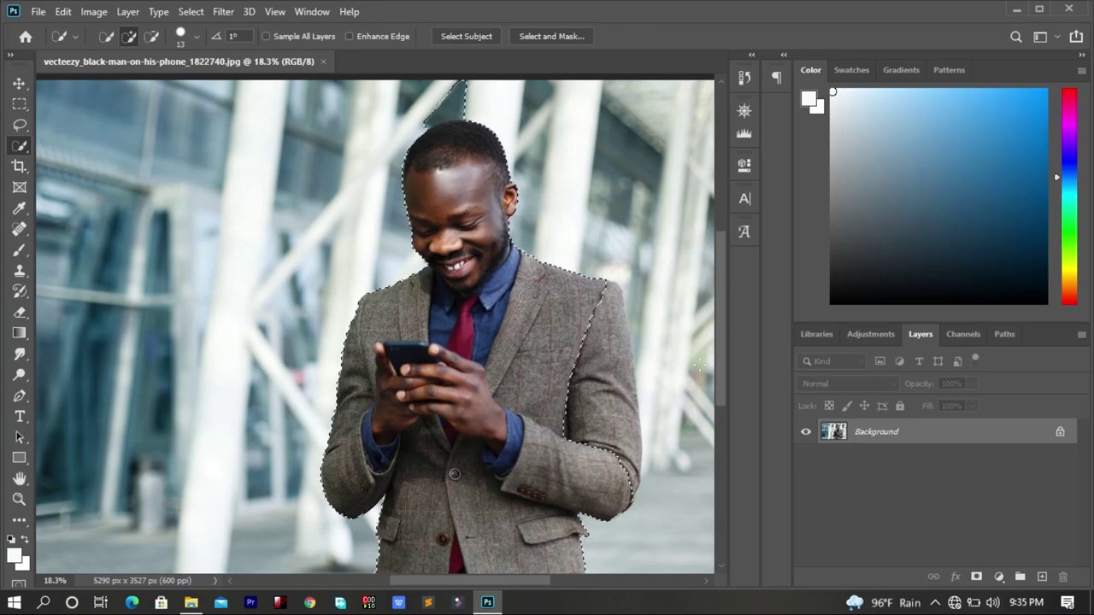
{"action": "left_click_drag", "start_coordinate": [725, 313], "coordinate": [725, 308]}
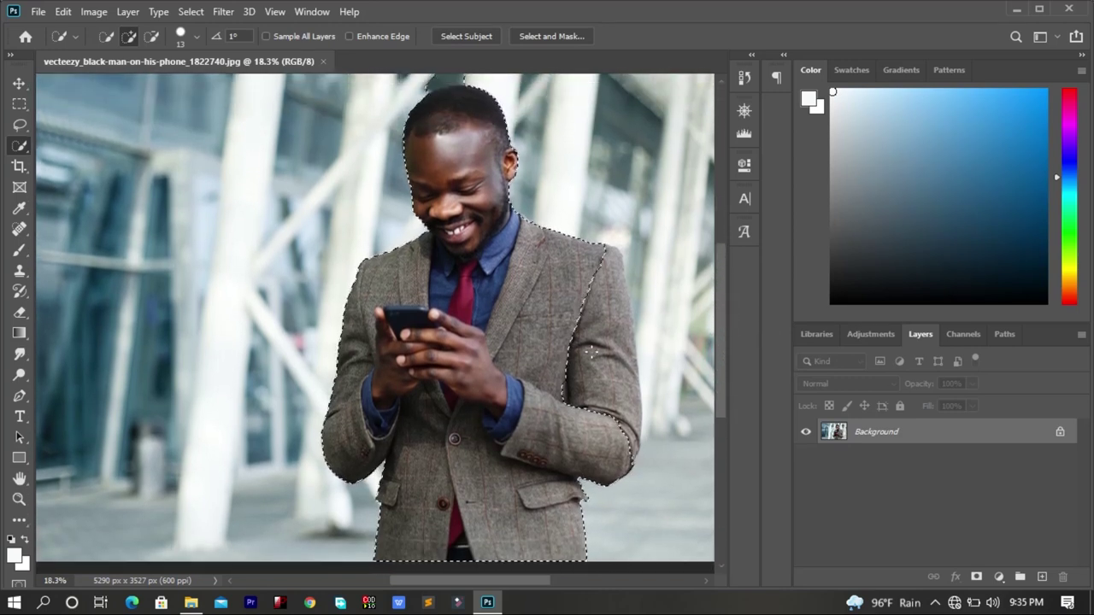
{"action": "left_click_drag", "start_coordinate": [590, 351], "coordinate": [576, 325]}
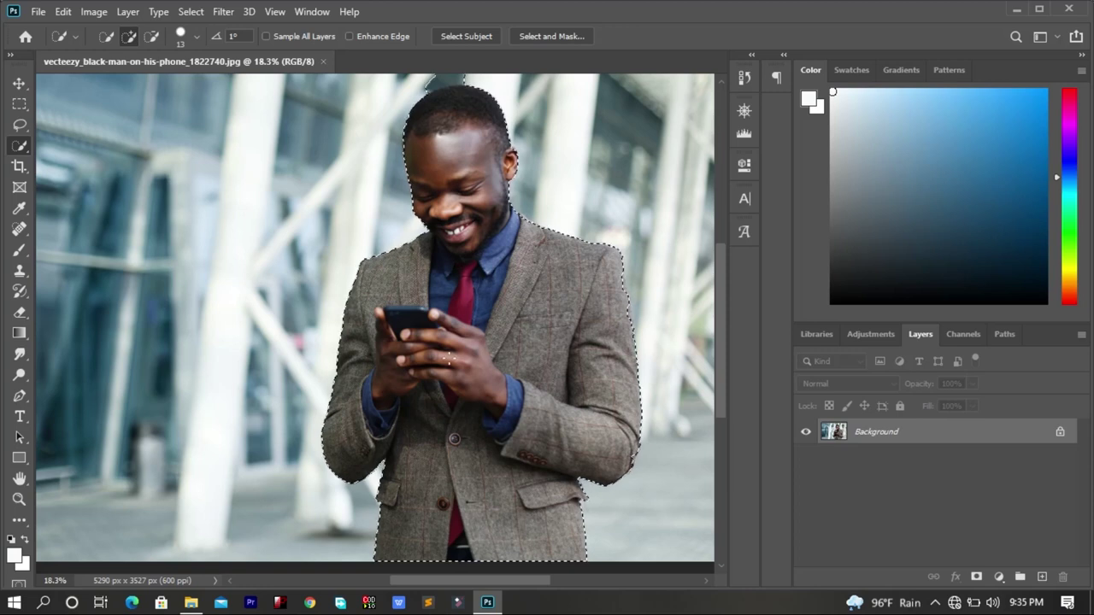
{"action": "scroll", "coordinate": [450, 357], "scroll_direction": "up", "scroll_amount": 2}
{"action": "scroll", "coordinate": [453, 342], "scroll_direction": "up", "scroll_amount": 2}
{"action": "scroll", "coordinate": [467, 306], "scroll_direction": "up", "scroll_amount": 1}
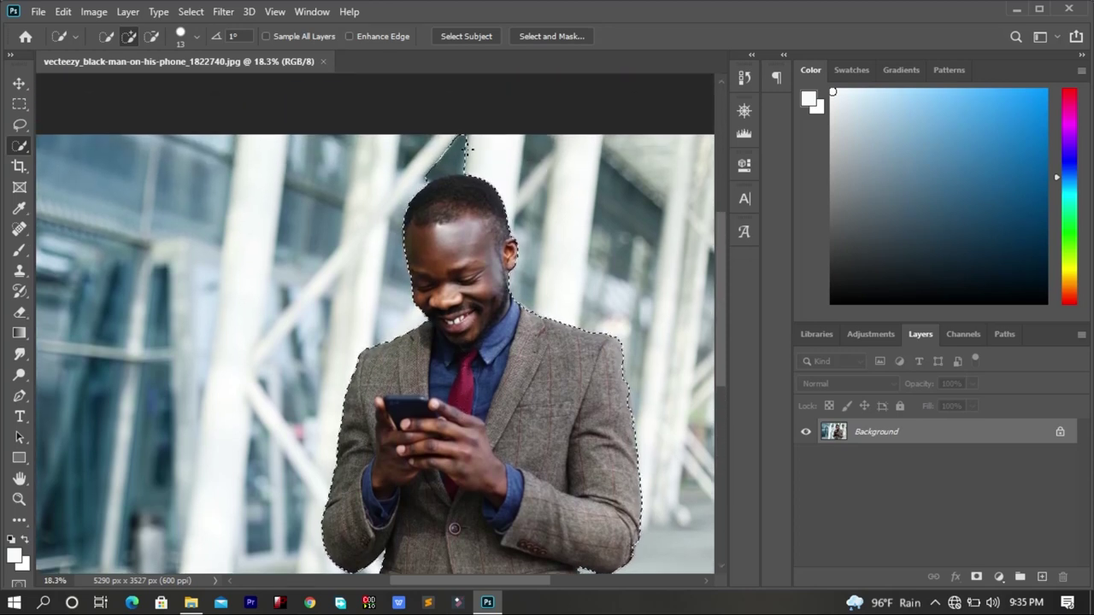
Subtract stray background from the selection around the head, ear and collar
{"action": "key", "text": "alt"}
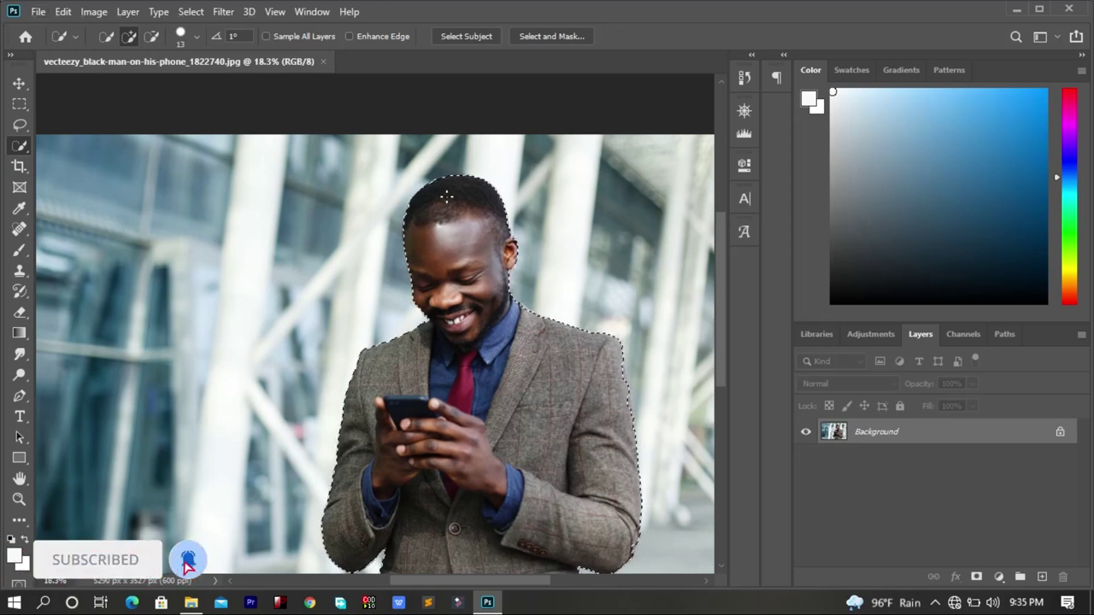
{"action": "scroll", "coordinate": [440, 171], "scroll_direction": "down", "scroll_amount": 1}
{"action": "scroll", "coordinate": [436, 145], "scroll_direction": "up", "scroll_amount": 1}
{"action": "scroll", "coordinate": [432, 124], "scroll_direction": "up", "scroll_amount": 2}
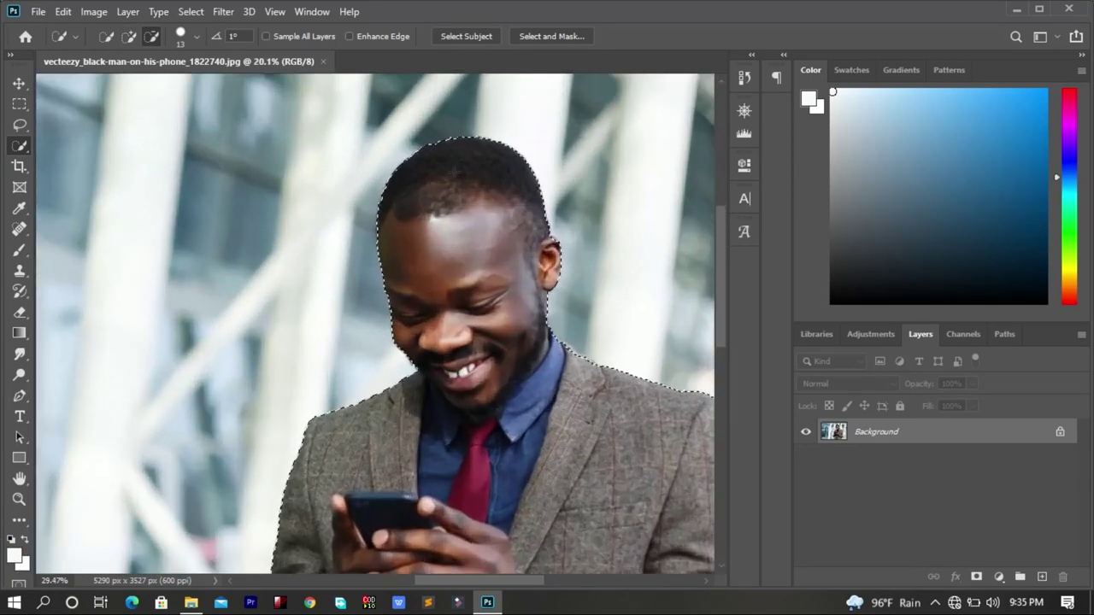
{"action": "scroll", "coordinate": [440, 141], "scroll_direction": "up", "scroll_amount": 1}
{"action": "scroll", "coordinate": [453, 166], "scroll_direction": "up", "scroll_amount": 2}
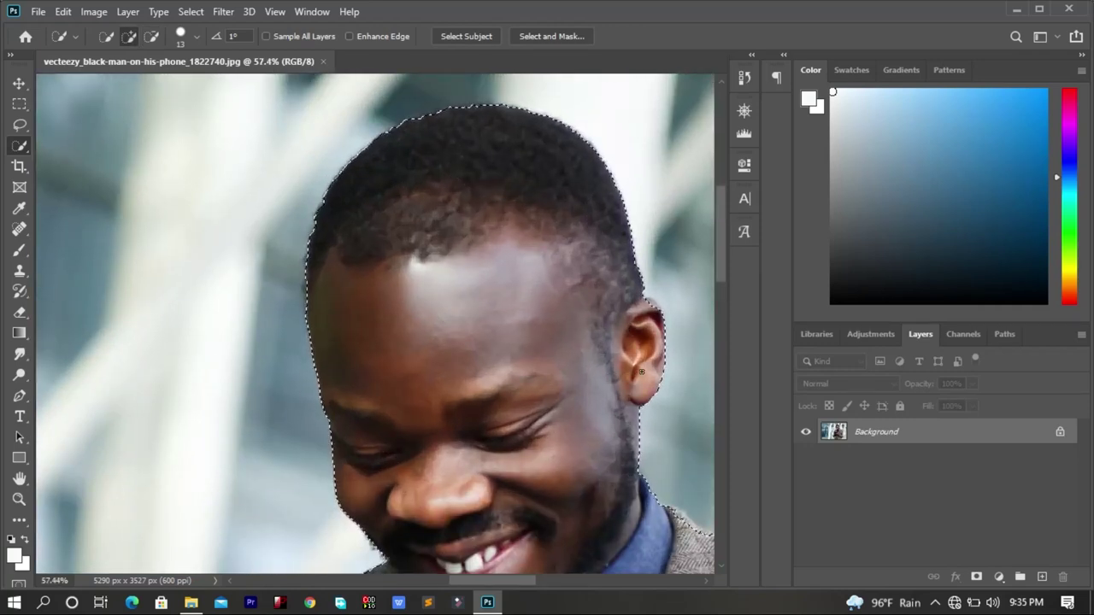
{"action": "scroll", "coordinate": [658, 296], "scroll_direction": "down", "scroll_amount": 1}
{"action": "scroll", "coordinate": [657, 301], "scroll_direction": "up", "scroll_amount": 1}
{"action": "scroll", "coordinate": [654, 305], "scroll_direction": "up", "scroll_amount": 1}
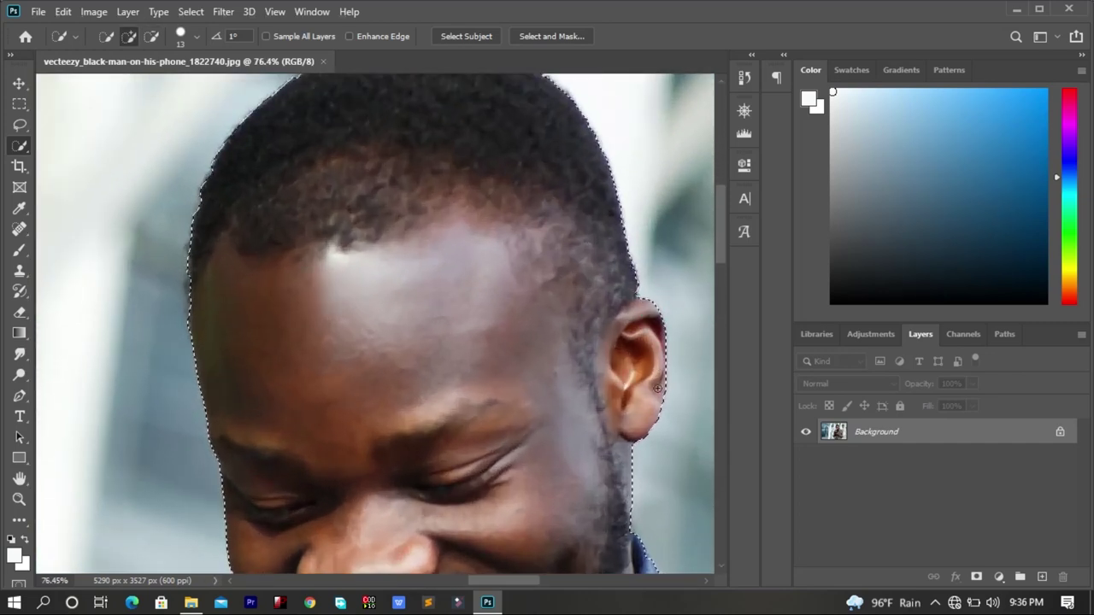
{"action": "scroll", "coordinate": [629, 334], "scroll_direction": "down", "scroll_amount": 1}
{"action": "scroll", "coordinate": [607, 363], "scroll_direction": "down", "scroll_amount": 1}
{"action": "scroll", "coordinate": [595, 380], "scroll_direction": "down", "scroll_amount": 1}
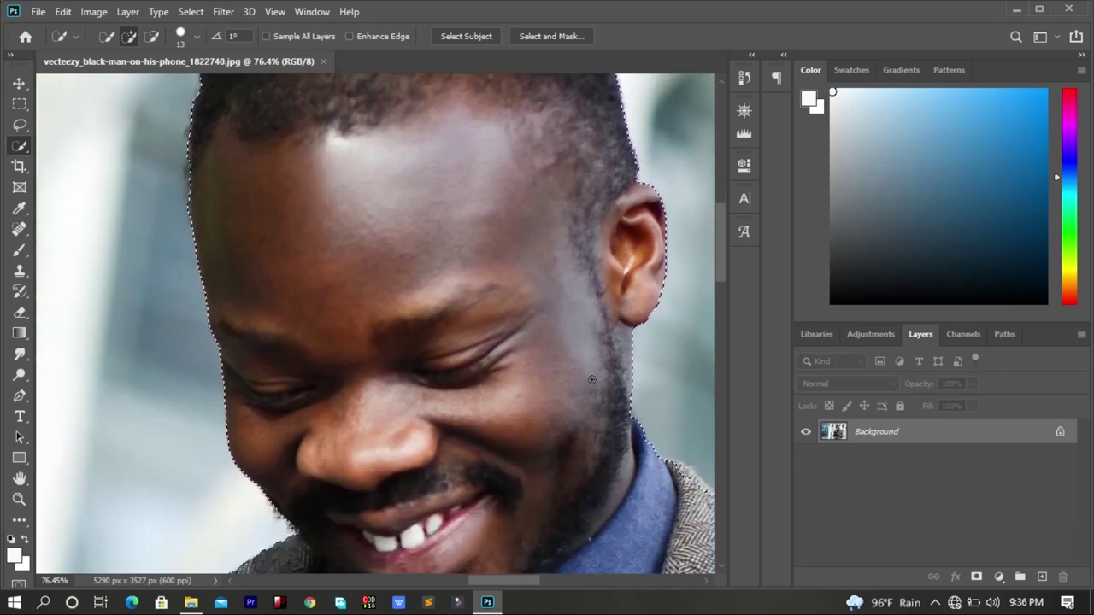
{"action": "scroll", "coordinate": [555, 389], "scroll_direction": "down", "scroll_amount": 1}
{"action": "scroll", "coordinate": [513, 398], "scroll_direction": "down", "scroll_amount": 1}
{"action": "scroll", "coordinate": [459, 414], "scroll_direction": "down", "scroll_amount": 1}
{"action": "scroll", "coordinate": [459, 414], "scroll_direction": "down", "scroll_amount": 1}
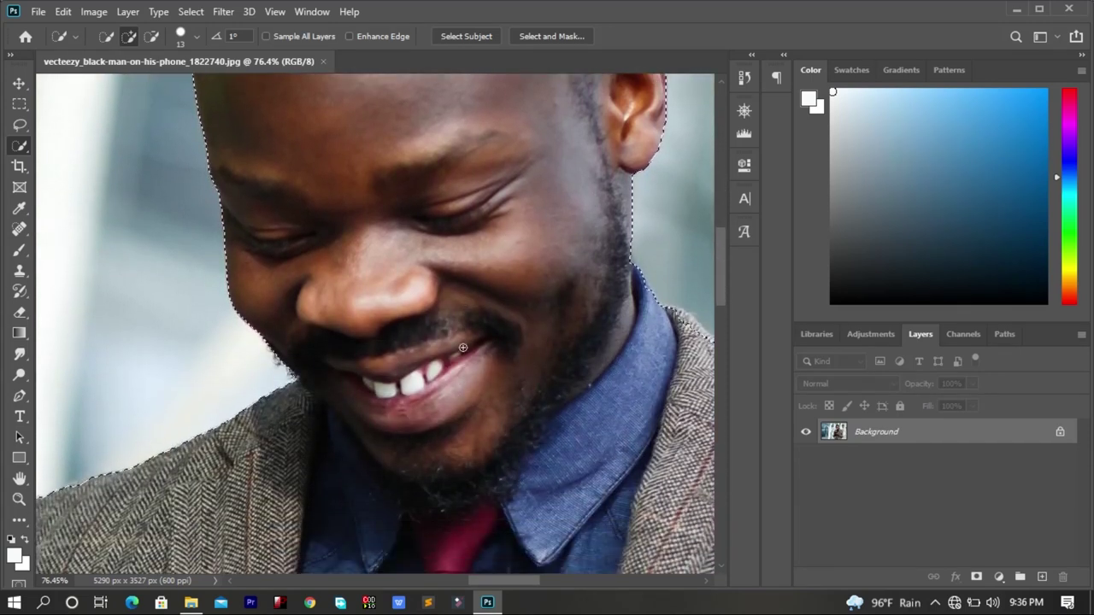
{"action": "scroll", "coordinate": [463, 347], "scroll_direction": "down", "scroll_amount": 3}
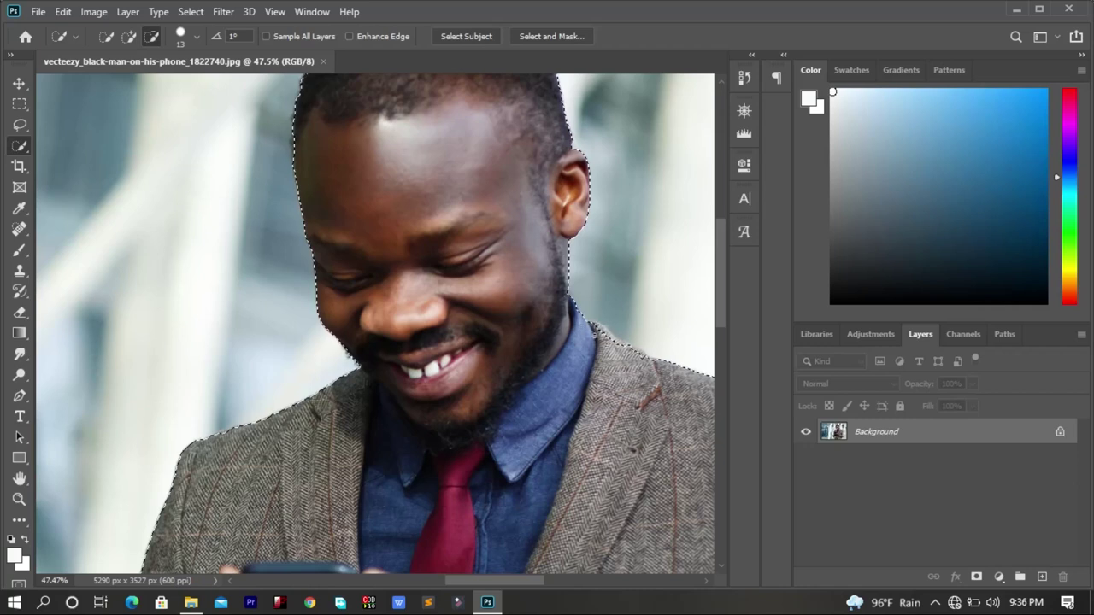
{"action": "scroll", "coordinate": [599, 342], "scroll_direction": "up", "scroll_amount": 1}
{"action": "scroll", "coordinate": [607, 359], "scroll_direction": "up", "scroll_amount": 1}
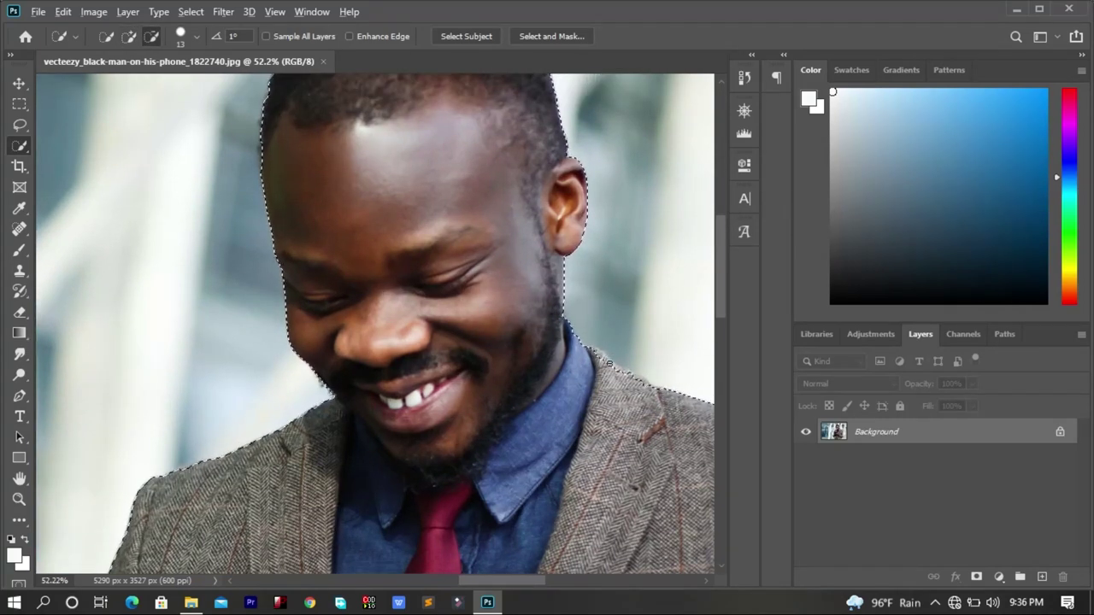
{"action": "scroll", "coordinate": [609, 363], "scroll_direction": "up", "scroll_amount": 1}
{"action": "scroll", "coordinate": [605, 359], "scroll_direction": "up", "scroll_amount": 1}
{"action": "scroll", "coordinate": [601, 355], "scroll_direction": "up", "scroll_amount": 1}
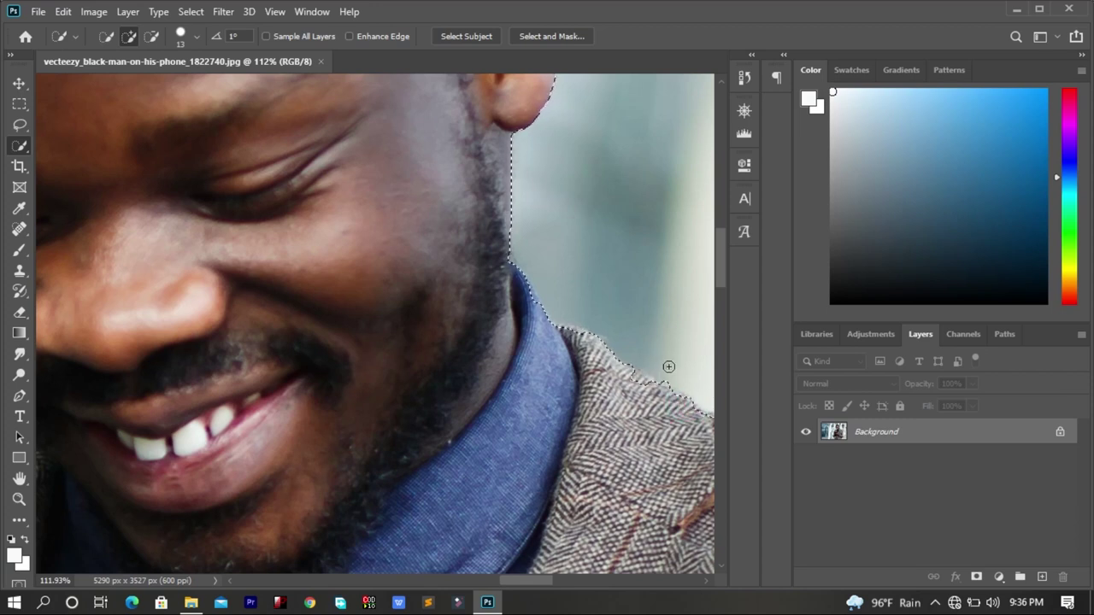
Extend the selection along the bottom edge of the man's jacket
{"action": "scroll", "coordinate": [621, 406], "scroll_direction": "down", "scroll_amount": 2, "text": "alt"}
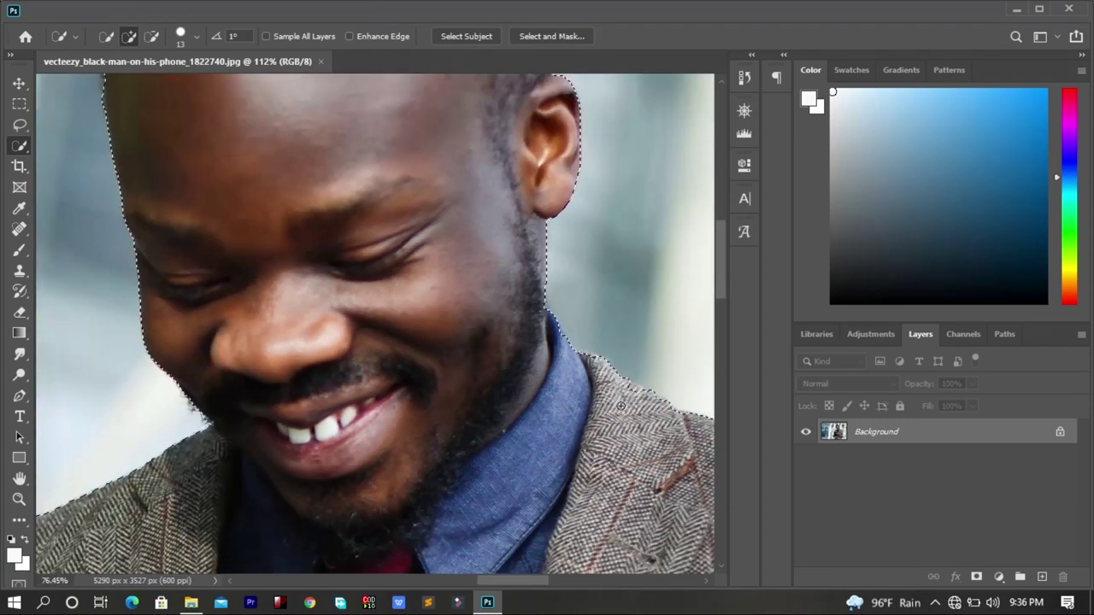
{"action": "scroll", "coordinate": [592, 399], "scroll_direction": "down", "scroll_amount": 2, "text": "alt"}
{"action": "scroll", "coordinate": [591, 399], "scroll_direction": "down", "scroll_amount": 1, "text": "alt"}
{"action": "scroll", "coordinate": [591, 398], "scroll_direction": "down", "scroll_amount": 1}
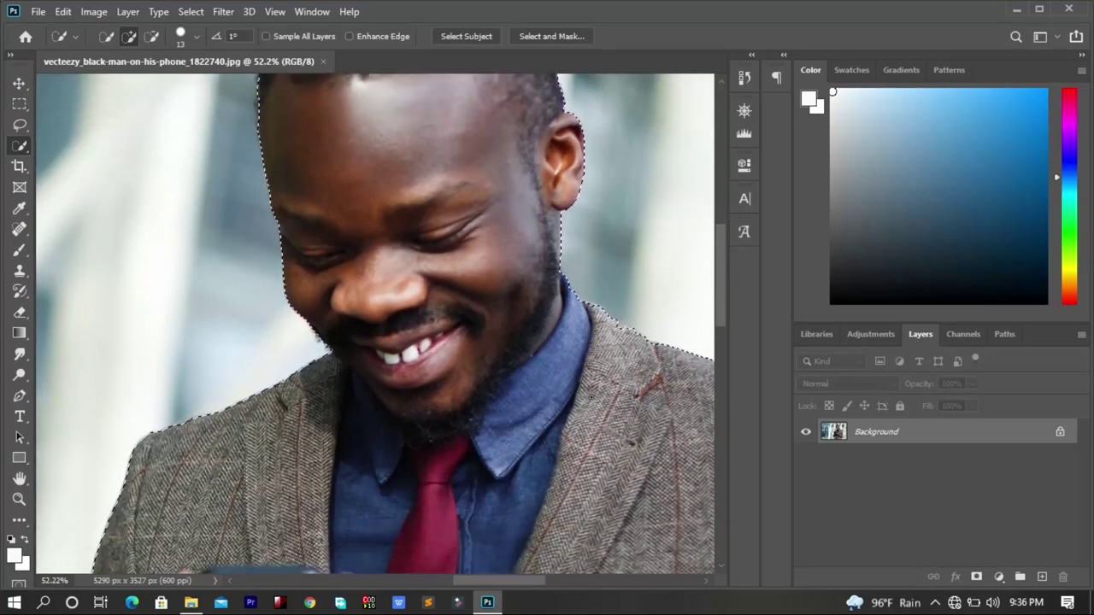
{"action": "scroll", "coordinate": [513, 395], "scroll_direction": "down", "scroll_amount": 2}
{"action": "scroll", "coordinate": [444, 393], "scroll_direction": "down", "scroll_amount": 1}
{"action": "scroll", "coordinate": [404, 393], "scroll_direction": "down", "scroll_amount": 1}
{"action": "scroll", "coordinate": [295, 461], "scroll_direction": "down", "scroll_amount": 1}
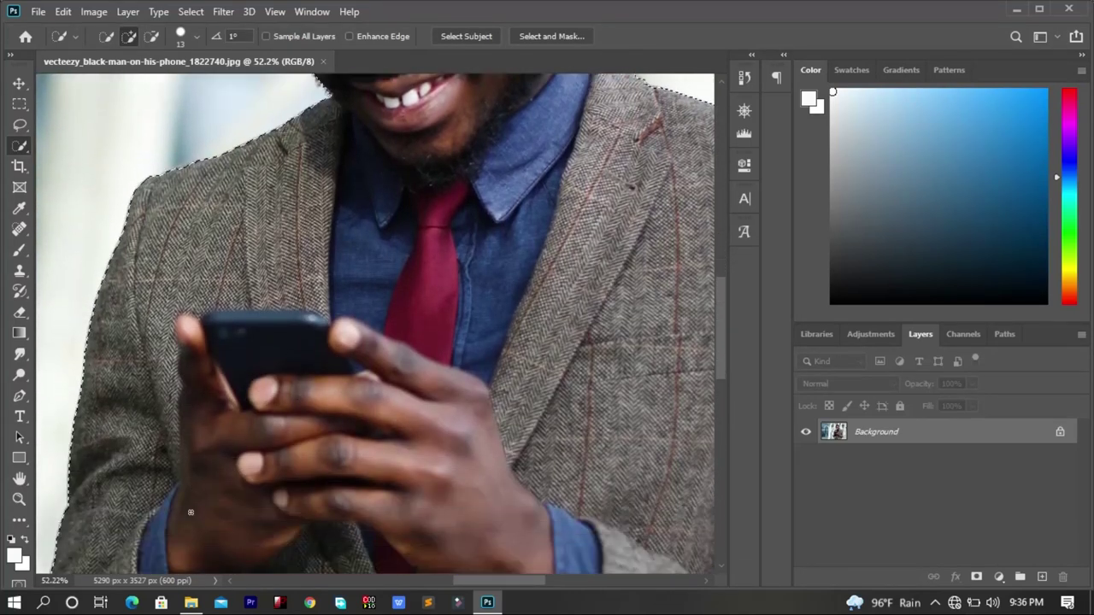
{"action": "scroll", "coordinate": [239, 479], "scroll_direction": "down", "scroll_amount": 1}
{"action": "scroll", "coordinate": [179, 502], "scroll_direction": "down", "scroll_amount": 1}
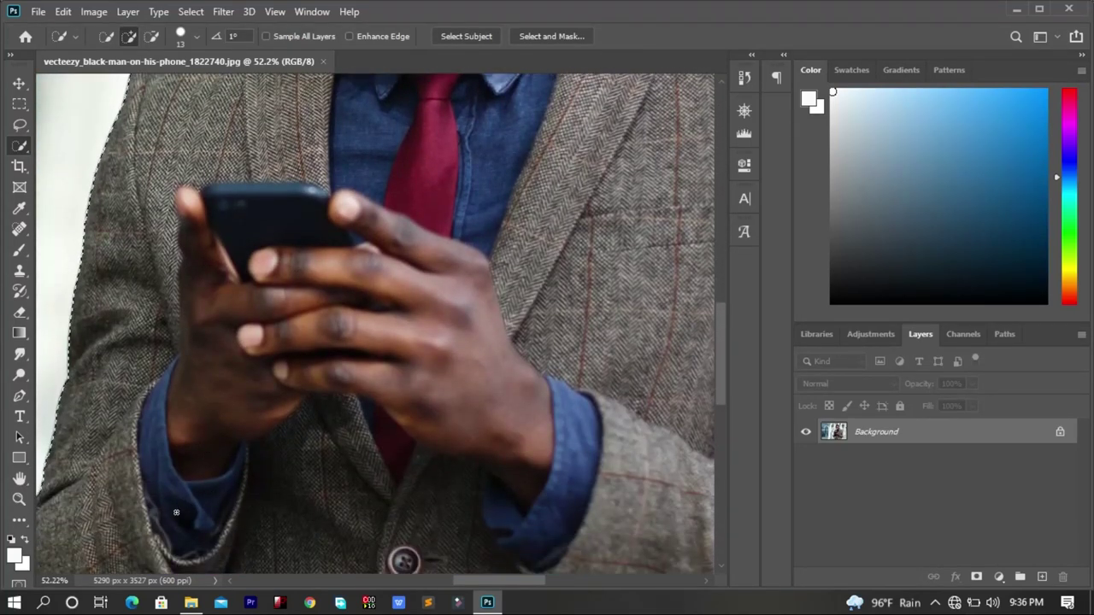
{"action": "scroll", "coordinate": [178, 505], "scroll_direction": "down", "scroll_amount": 1, "text": "alt"}
{"action": "scroll", "coordinate": [176, 511], "scroll_direction": "down", "scroll_amount": 1, "text": "alt"}
{"action": "scroll", "coordinate": [176, 512], "scroll_direction": "down", "scroll_amount": 1}
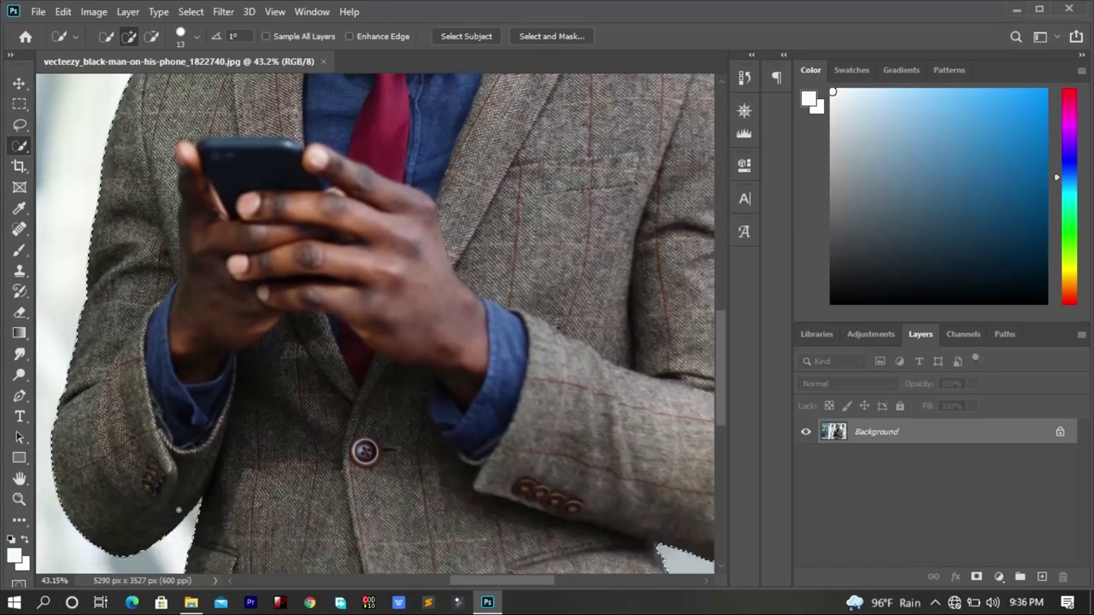
{"action": "scroll", "coordinate": [178, 511], "scroll_direction": "down", "scroll_amount": 2}
{"action": "scroll", "coordinate": [180, 511], "scroll_direction": "down", "scroll_amount": 2}
{"action": "scroll", "coordinate": [180, 511], "scroll_direction": "down", "scroll_amount": 1}
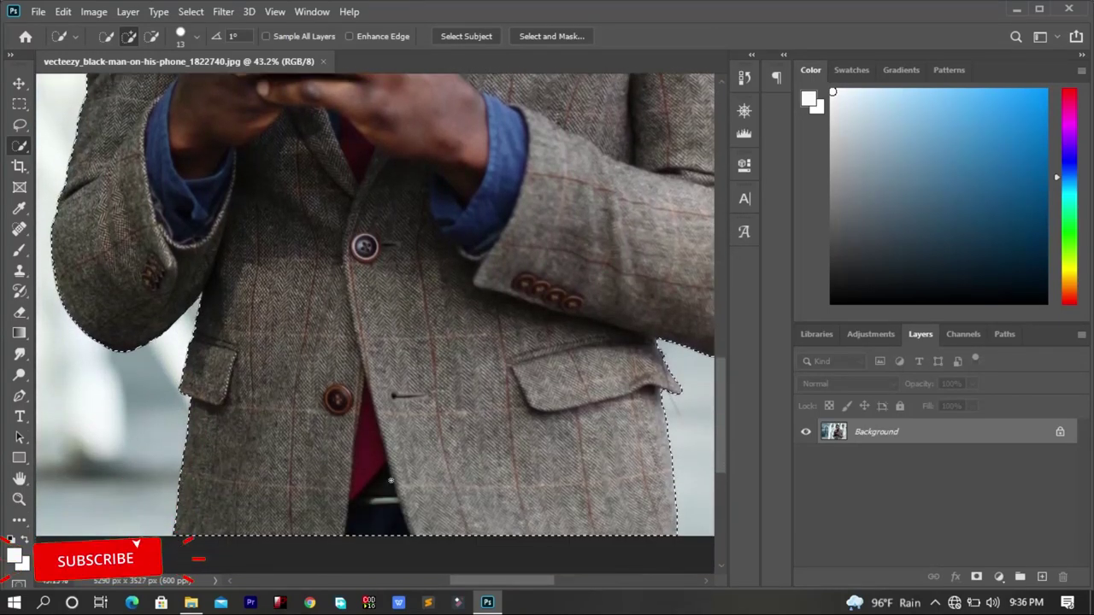
{"action": "left_click_drag", "start_coordinate": [475, 584], "coordinate": [511, 586]}
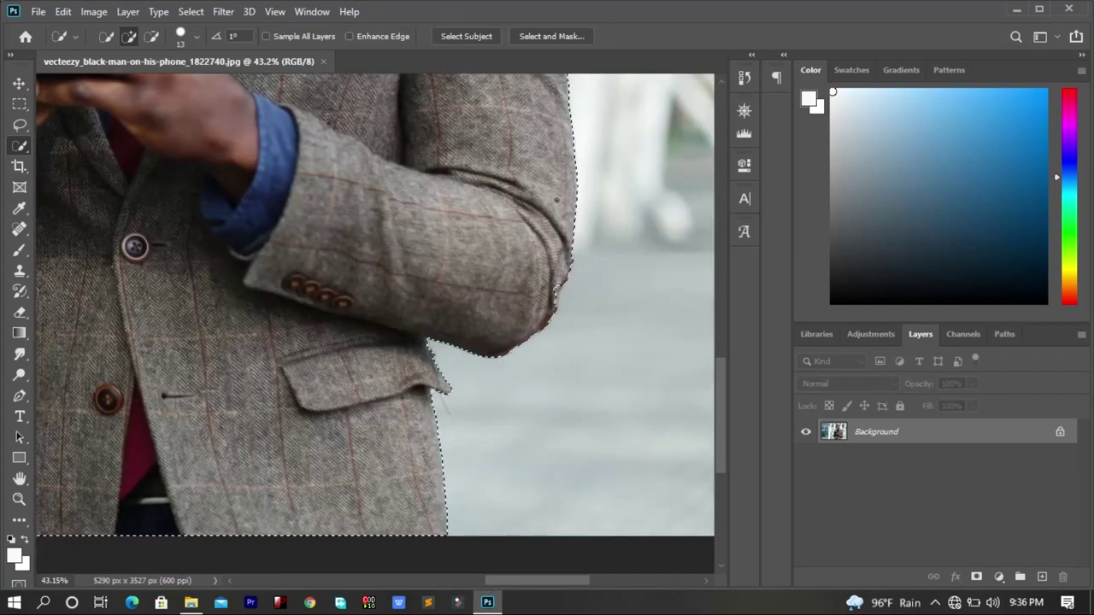
Trim the background strips beside the sleeve back to the jacket edge, then view the whole image
{"action": "scroll", "coordinate": [560, 176], "scroll_direction": "up", "scroll_amount": 1}
{"action": "scroll", "coordinate": [560, 176], "scroll_direction": "up", "scroll_amount": 2}
{"action": "scroll", "coordinate": [559, 176], "scroll_direction": "up", "scroll_amount": 1}
{"action": "scroll", "coordinate": [560, 176], "scroll_direction": "up", "scroll_amount": 1}
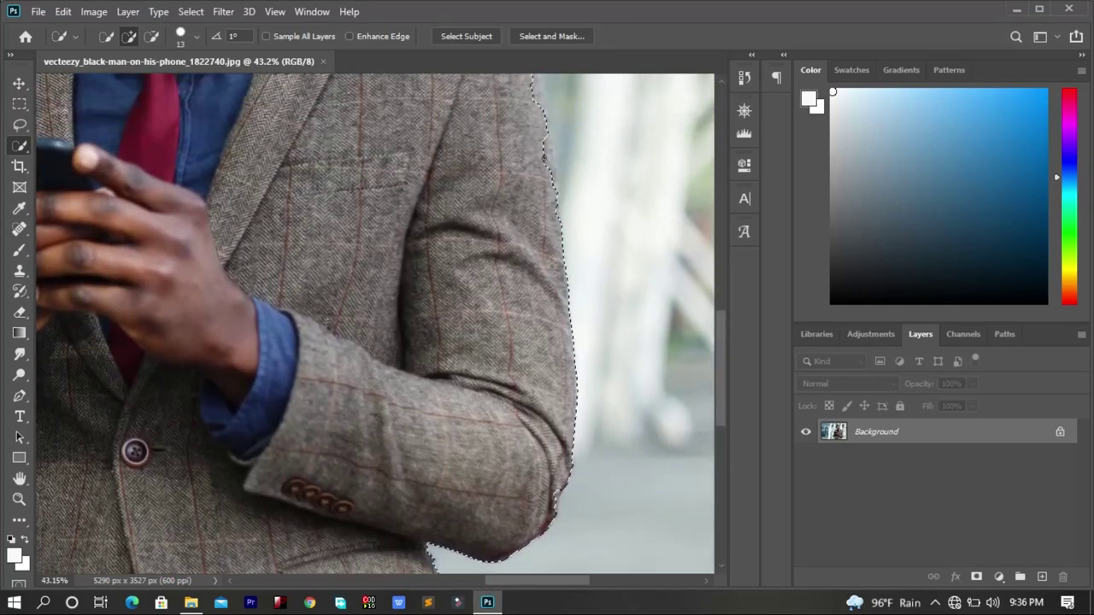
{"action": "scroll", "coordinate": [544, 157], "scroll_direction": "up", "scroll_amount": 1}
{"action": "scroll", "coordinate": [537, 177], "scroll_direction": "up", "scroll_amount": 1}
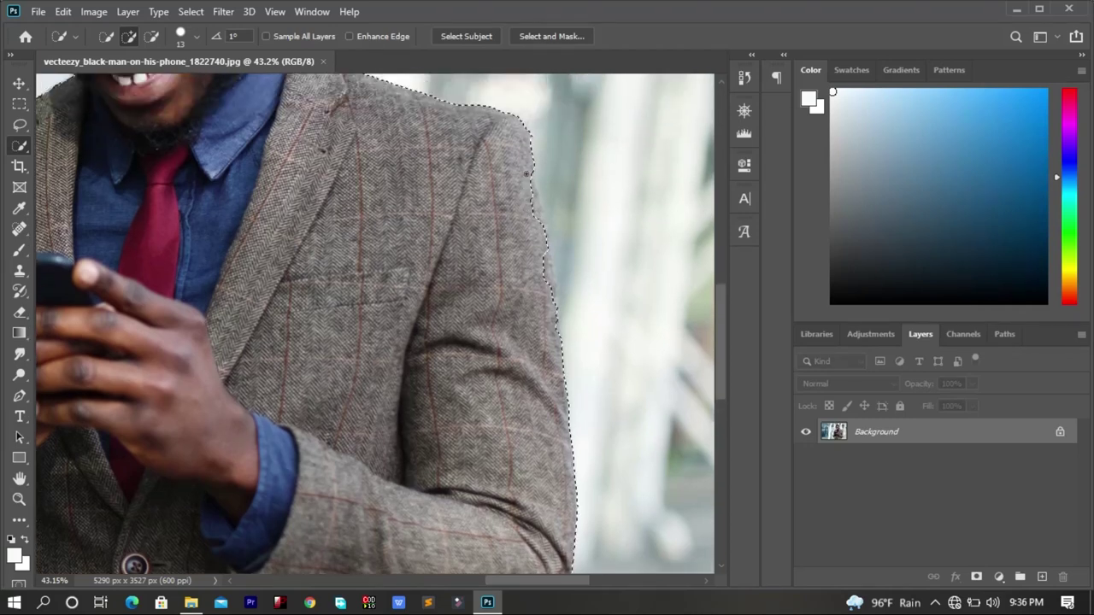
{"action": "scroll", "coordinate": [537, 195], "scroll_direction": "down", "scroll_amount": 1}
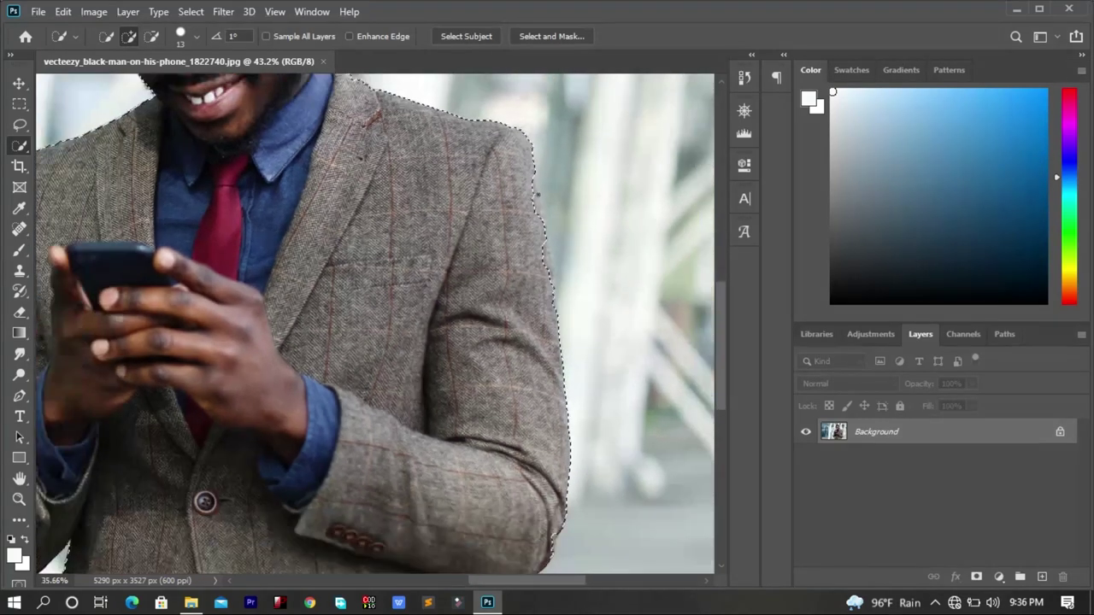
{"action": "scroll", "coordinate": [538, 195], "scroll_direction": "down", "scroll_amount": 1}
{"action": "scroll", "coordinate": [538, 195], "scroll_direction": "up", "scroll_amount": 1}
{"action": "scroll", "coordinate": [537, 195], "scroll_direction": "up", "scroll_amount": 1}
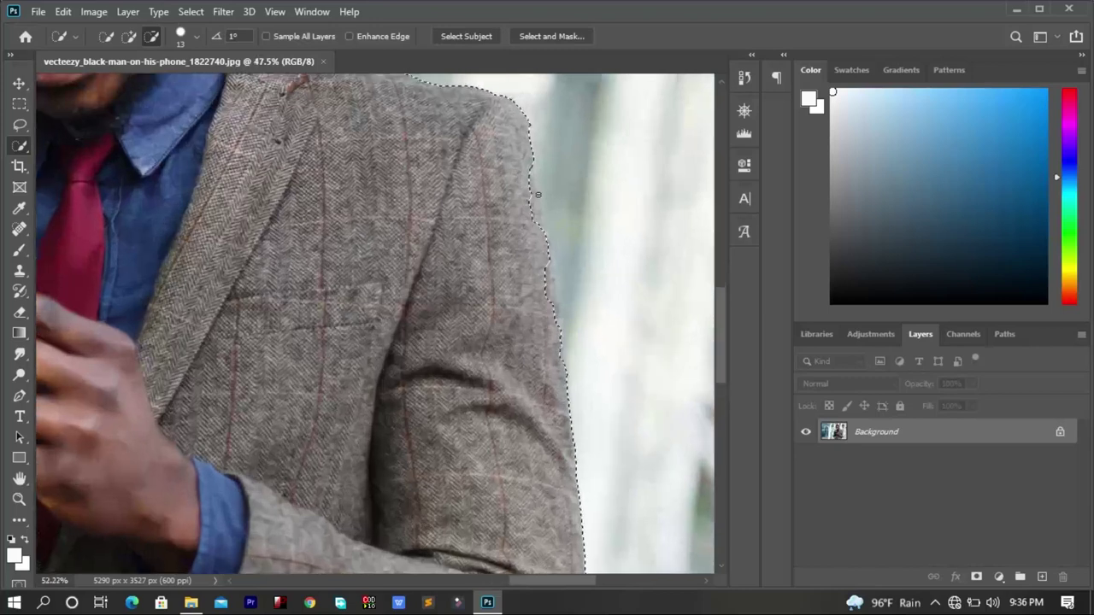
{"action": "scroll", "coordinate": [537, 195], "scroll_direction": "up", "scroll_amount": 1}
{"action": "scroll", "coordinate": [537, 195], "scroll_direction": "up", "scroll_amount": 1}
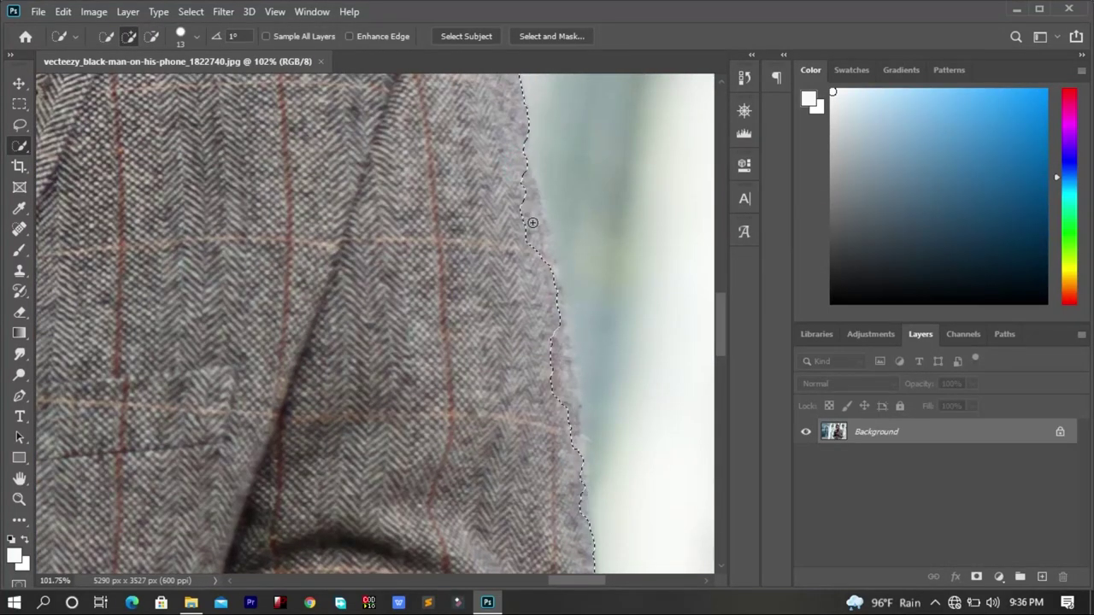
{"action": "left_click_drag", "start_coordinate": [538, 218], "coordinate": [535, 205]}
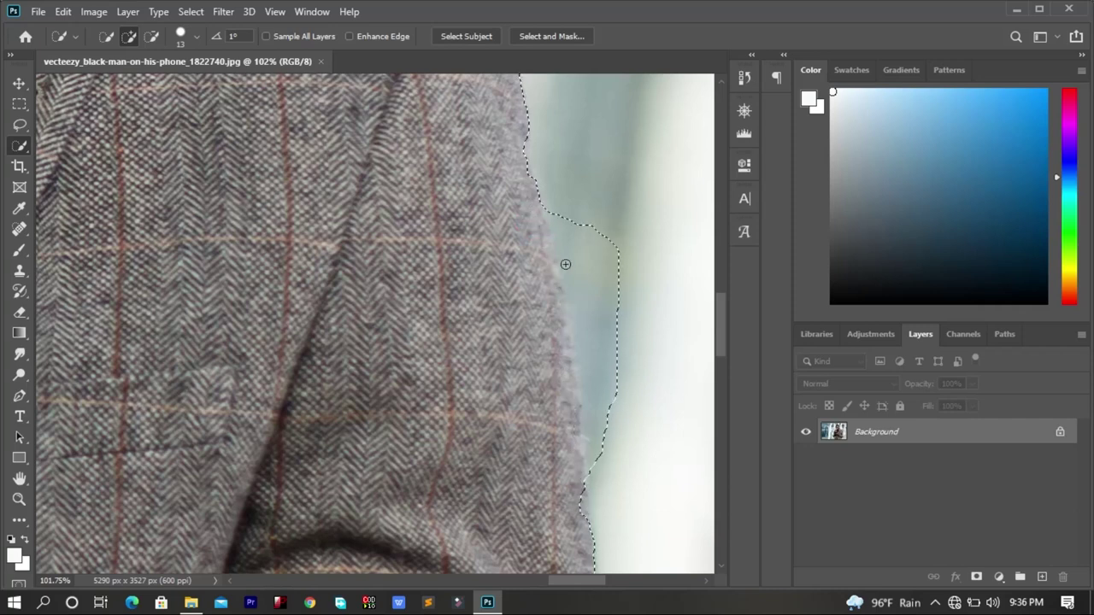
{"action": "key", "text": "alt"}
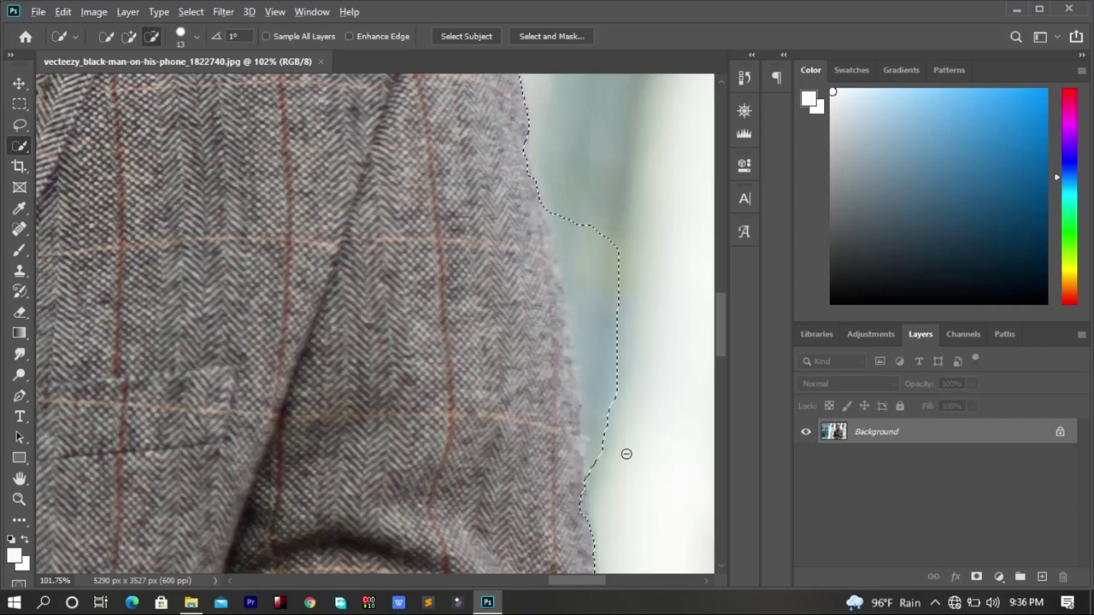
{"action": "mouse_move", "coordinate": [627, 454]}
{"action": "left_mouse_down"}
{"action": "mouse_move", "coordinate": [612, 361]}
{"action": "mouse_move", "coordinate": [553, 209]}
{"action": "mouse_move", "coordinate": [555, 220]}
{"action": "left_mouse_up"}
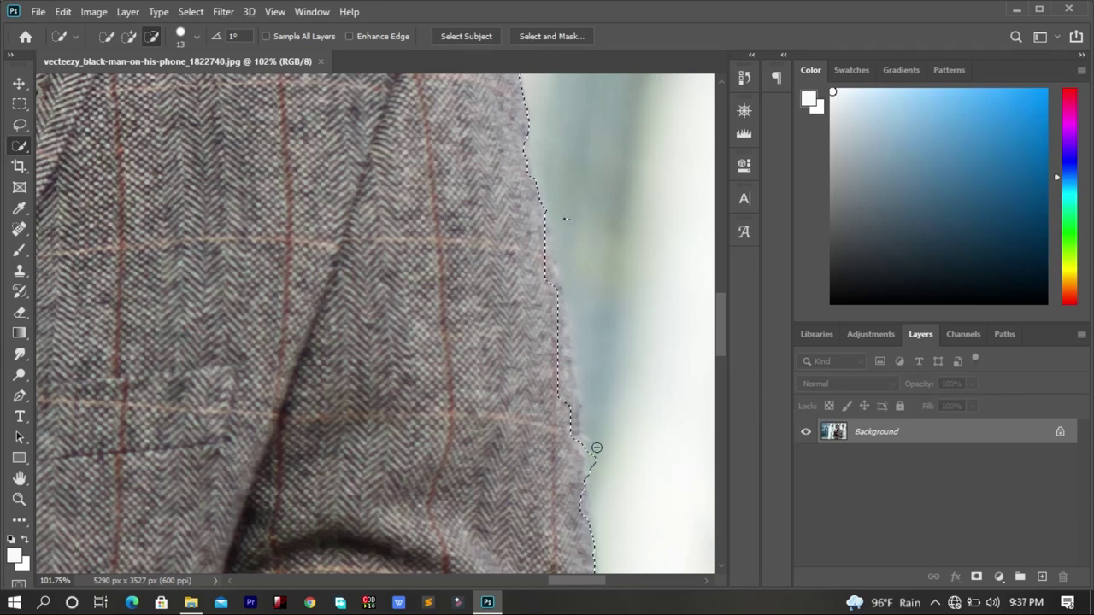
{"action": "left_click_drag", "start_coordinate": [600, 484], "coordinate": [600, 446]}
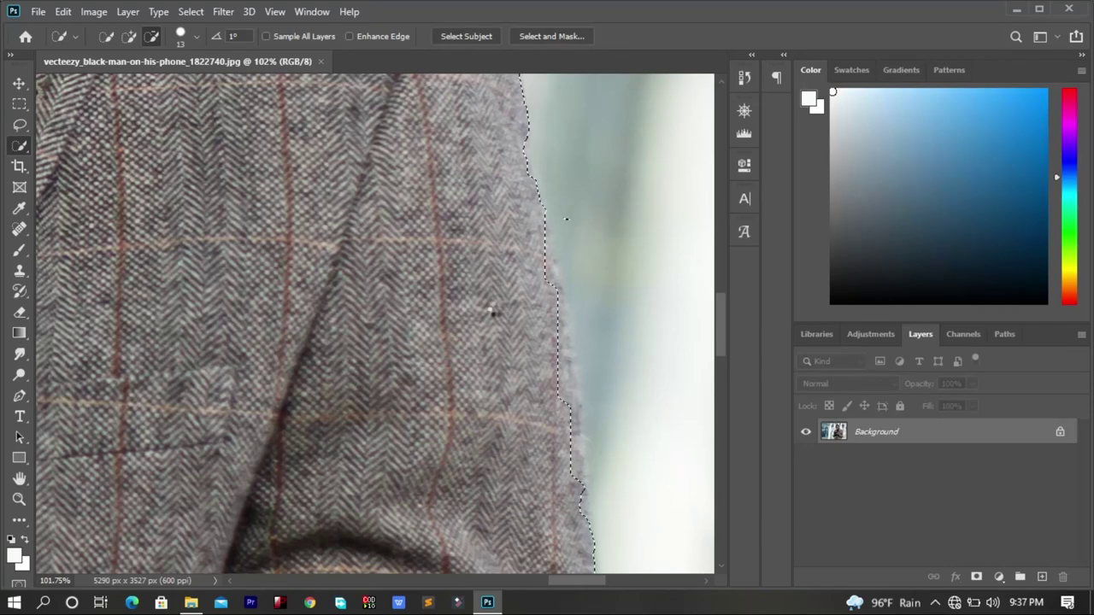
{"action": "scroll", "coordinate": [493, 311], "scroll_direction": "down", "scroll_amount": 2}
{"action": "scroll", "coordinate": [431, 252], "scroll_direction": "down", "scroll_amount": 2}
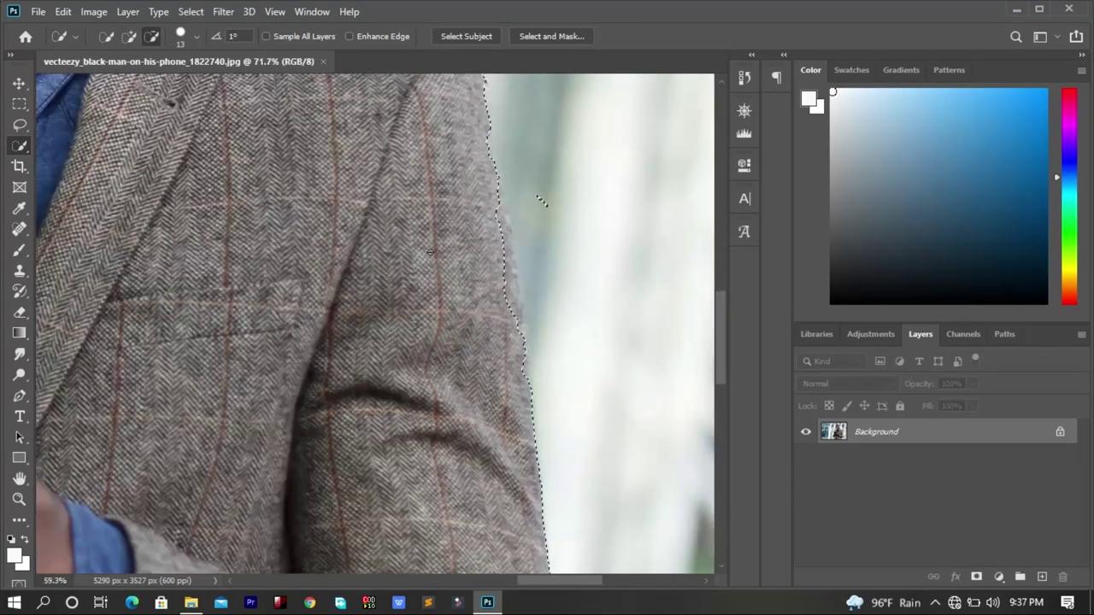
{"action": "scroll", "coordinate": [430, 251], "scroll_direction": "down", "scroll_amount": 3}
{"action": "scroll", "coordinate": [122, 520], "scroll_direction": "down", "scroll_amount": 3}
{"action": "scroll", "coordinate": [122, 519], "scroll_direction": "down", "scroll_amount": 2}
{"action": "key", "text": "ctrl+0"}
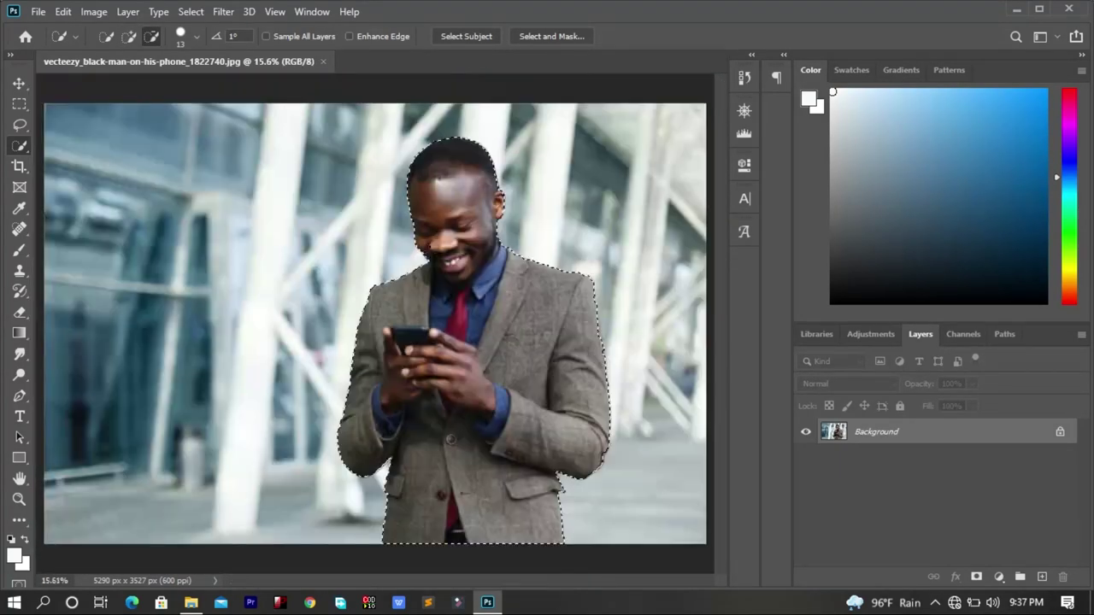
{"action": "key", "text": "alt"}
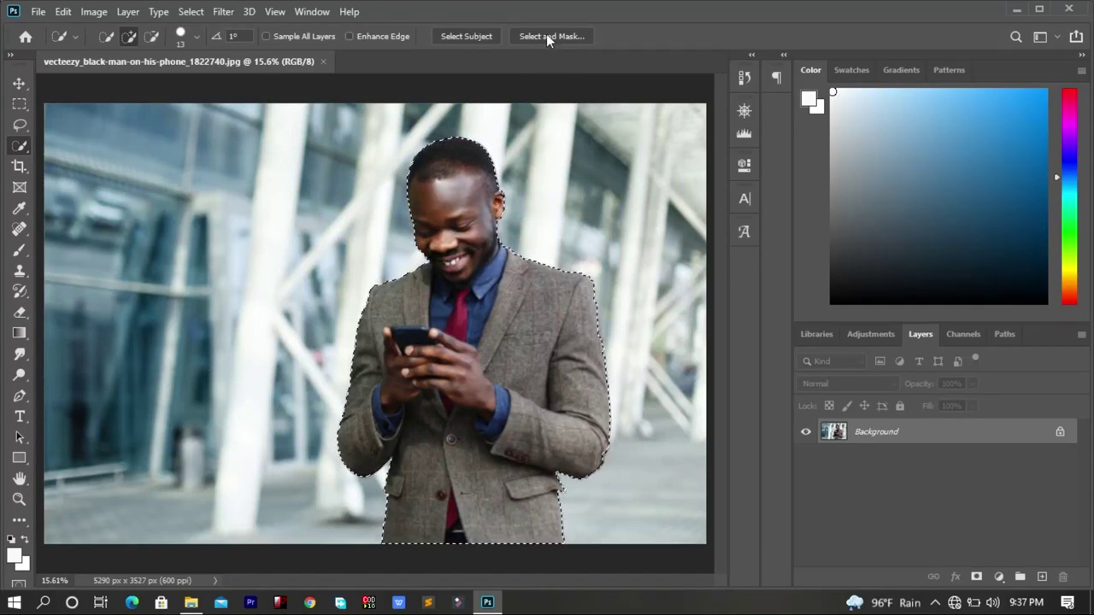
{"action": "left_click", "coordinate": [1042, 579]}
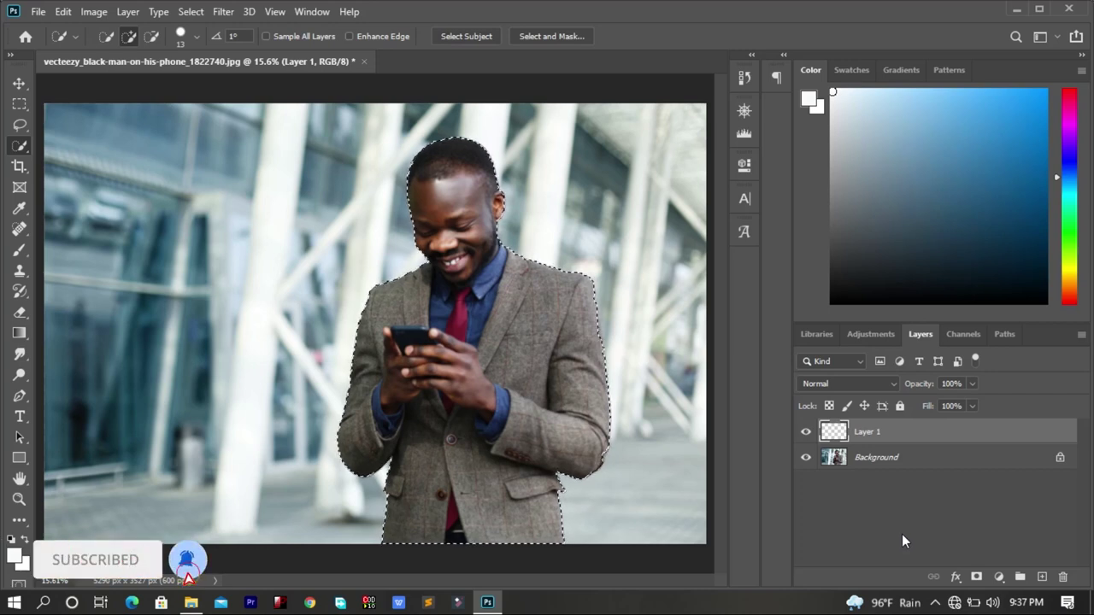
{"action": "key", "text": "ctrl+z"}
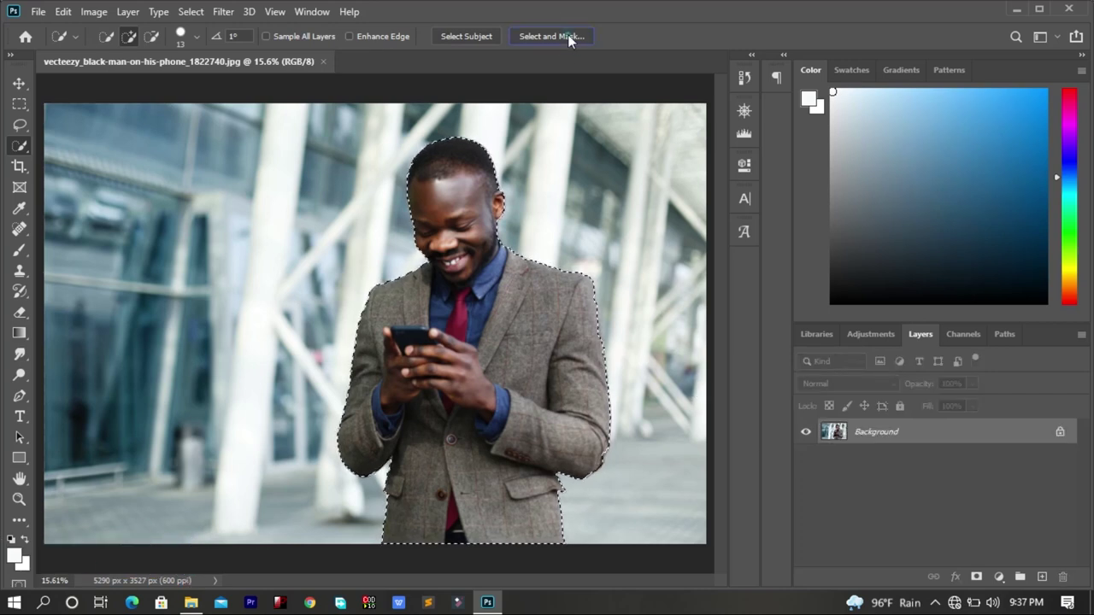
Open Select and Mask for the man's selection and set Smooth to 72
{"action": "left_click", "coordinate": [570, 41]}
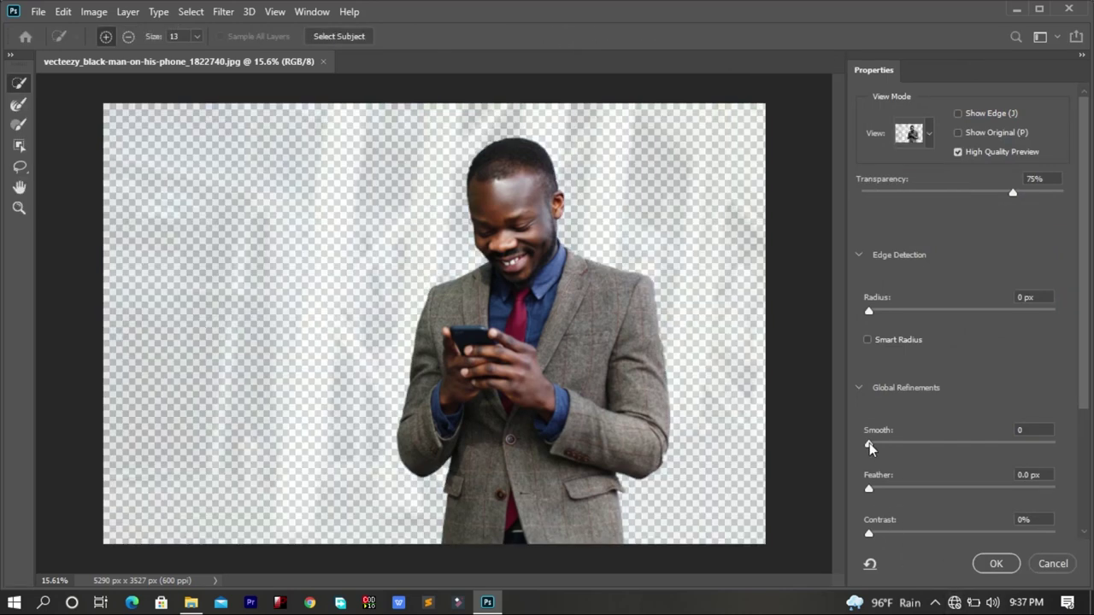
{"action": "left_click_drag", "start_coordinate": [869, 443], "coordinate": [985, 451]}
{"action": "left_click", "coordinate": [1003, 443]}
Apply edge Contrast 82%, copy the man to Layer 1, and delete the Background layer
{"action": "left_click_drag", "start_coordinate": [915, 532], "coordinate": [1019, 531]}
{"action": "left_click", "coordinate": [1023, 531]}
{"action": "left_click", "coordinate": [994, 566]}
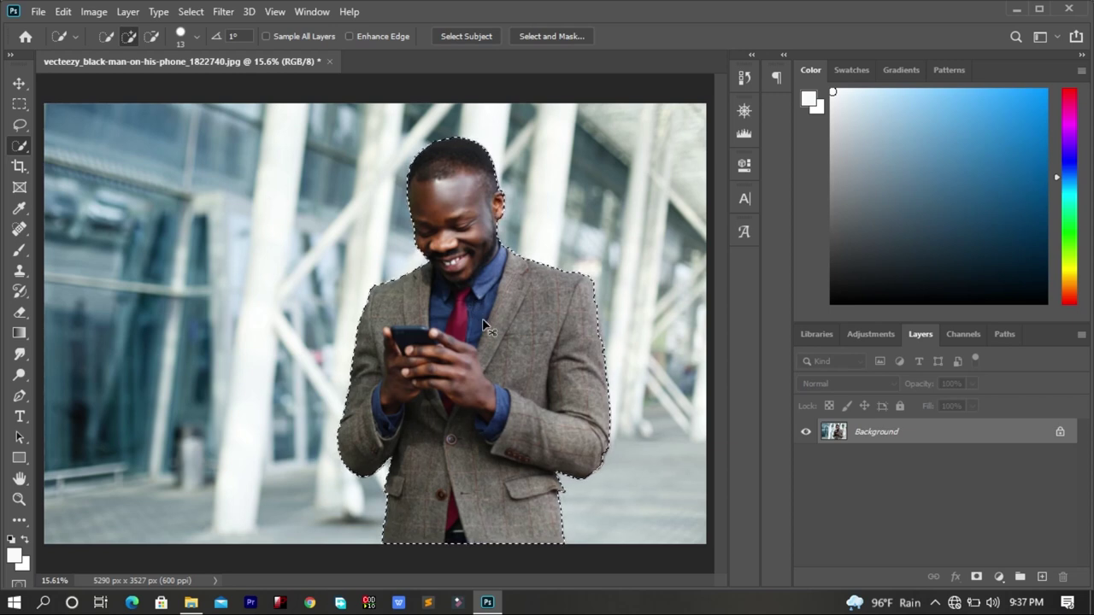
{"action": "key", "text": "ctrl+j"}
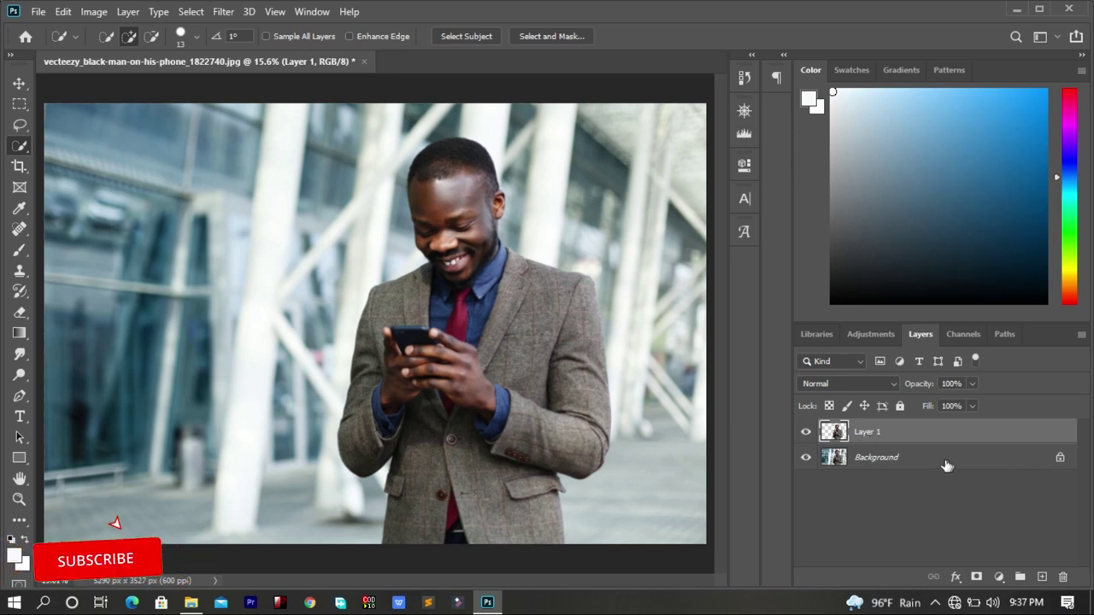
{"action": "left_click_drag", "start_coordinate": [909, 457], "coordinate": [1066, 577]}
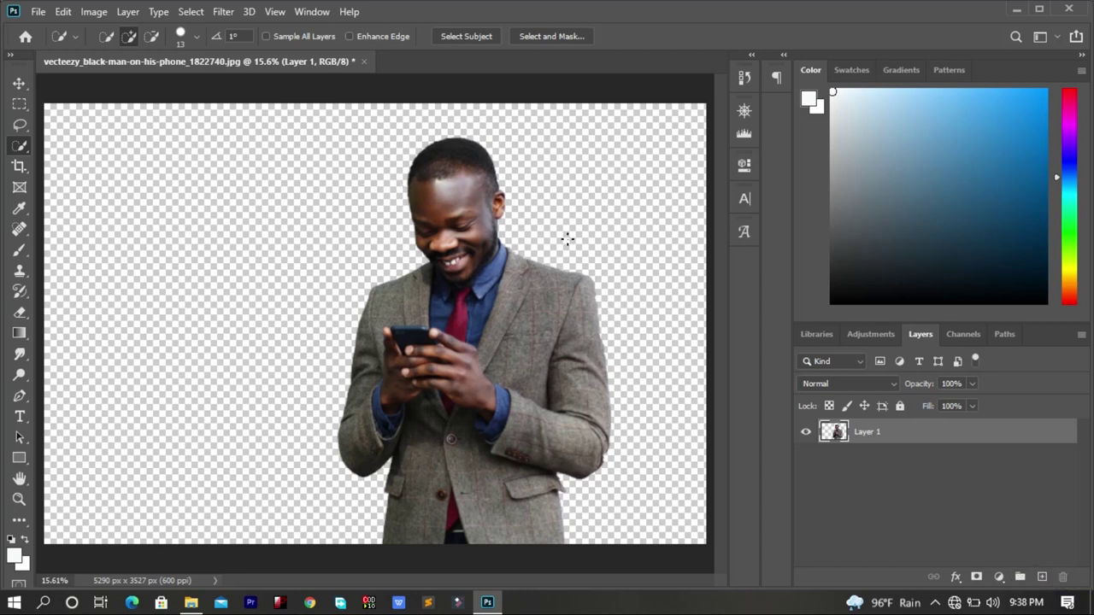
Add a Gradient Fill 1 layer via Layer > New Fill Layer > Gradient
{"action": "left_click", "coordinate": [126, 12]}
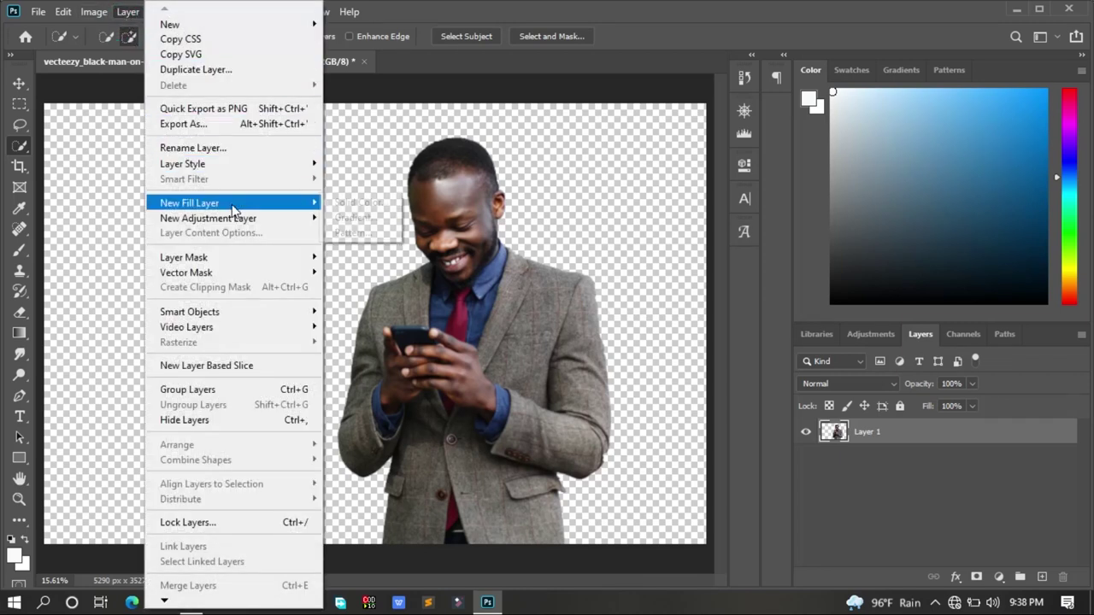
{"action": "mouse_move", "coordinate": [190, 203]}
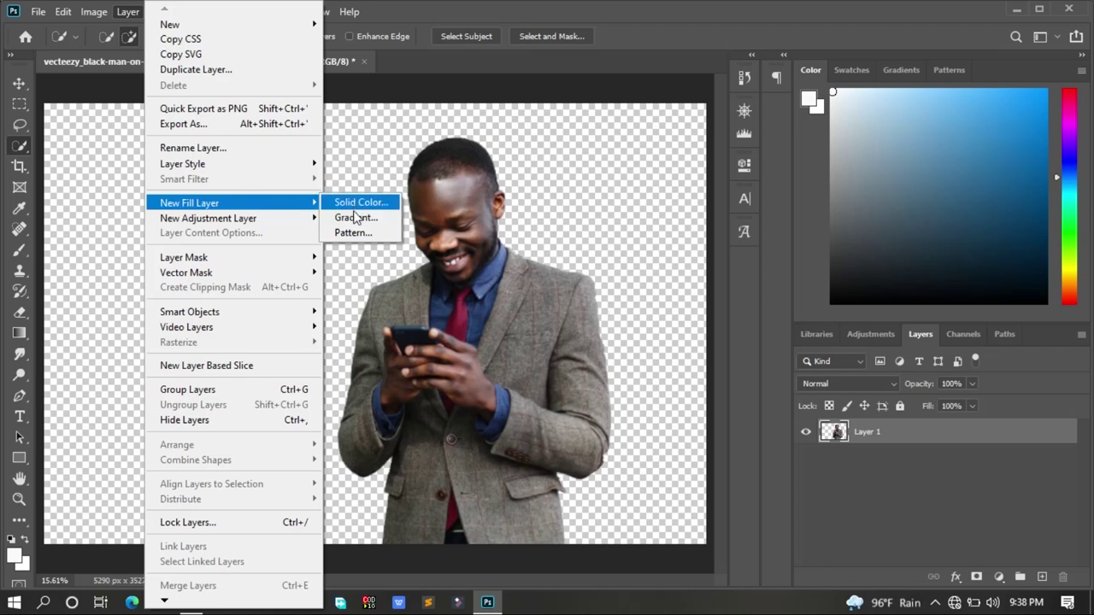
{"action": "left_click", "coordinate": [356, 218]}
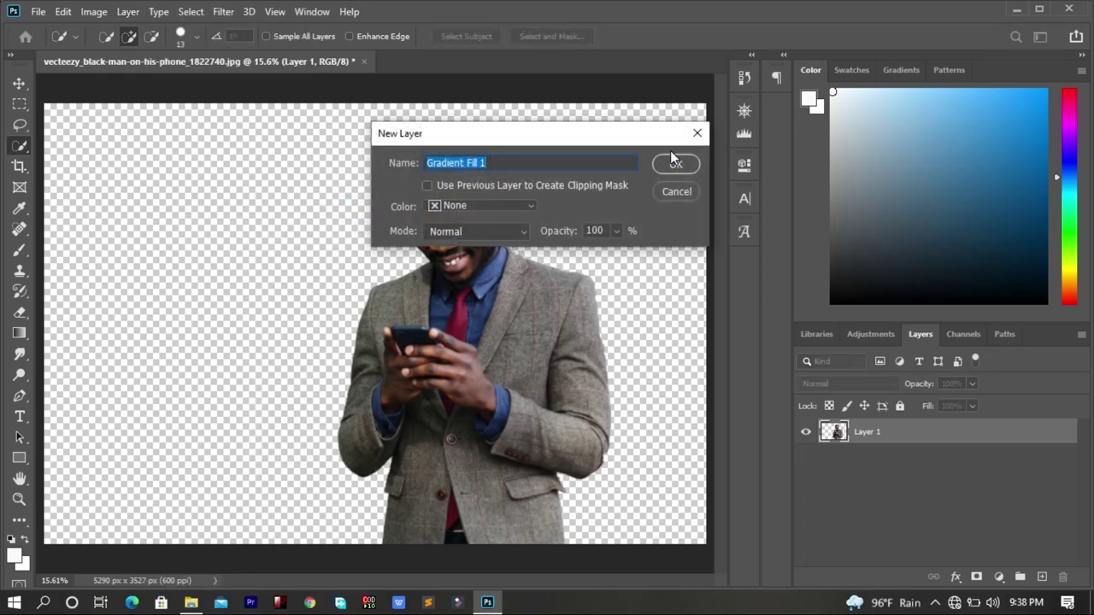
{"action": "left_click", "coordinate": [672, 164]}
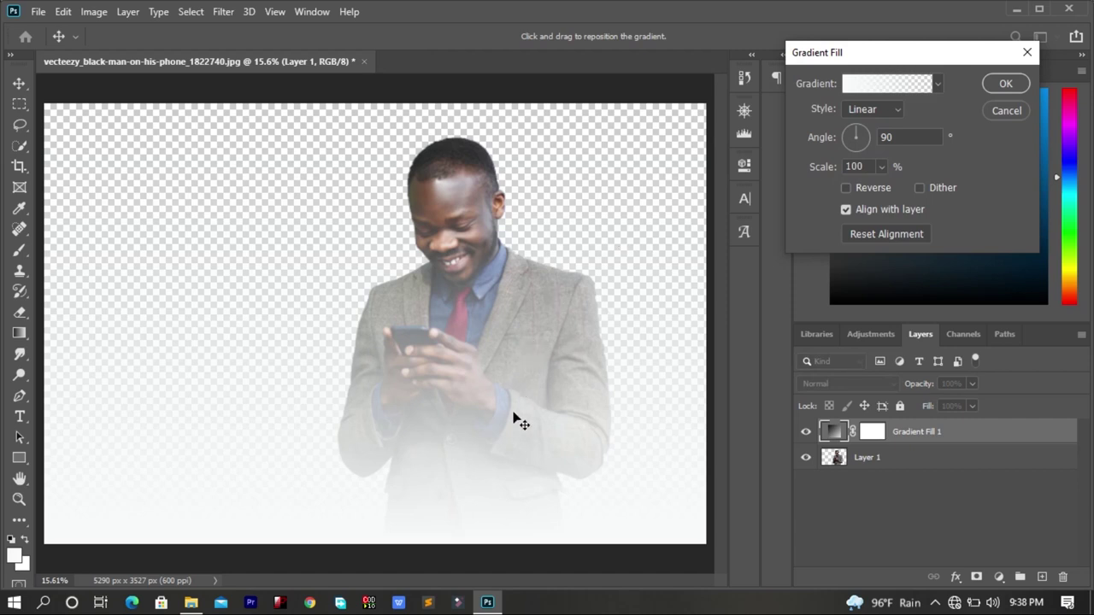
Set the linear 90° gradient fill's scale to 164%
{"action": "left_click", "coordinate": [880, 90]}
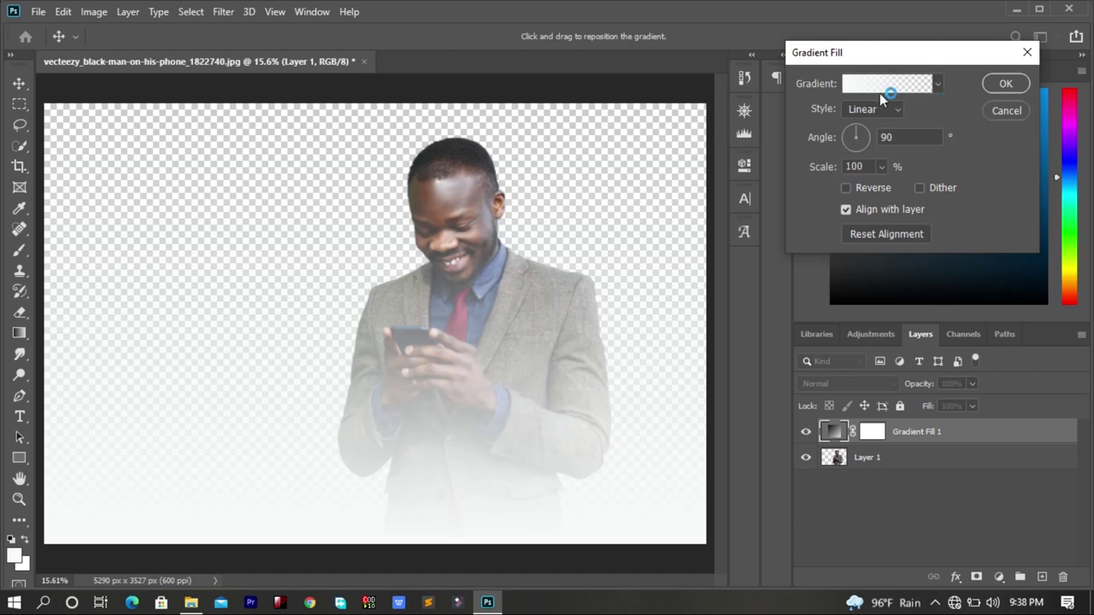
{"action": "left_click", "coordinate": [938, 85]}
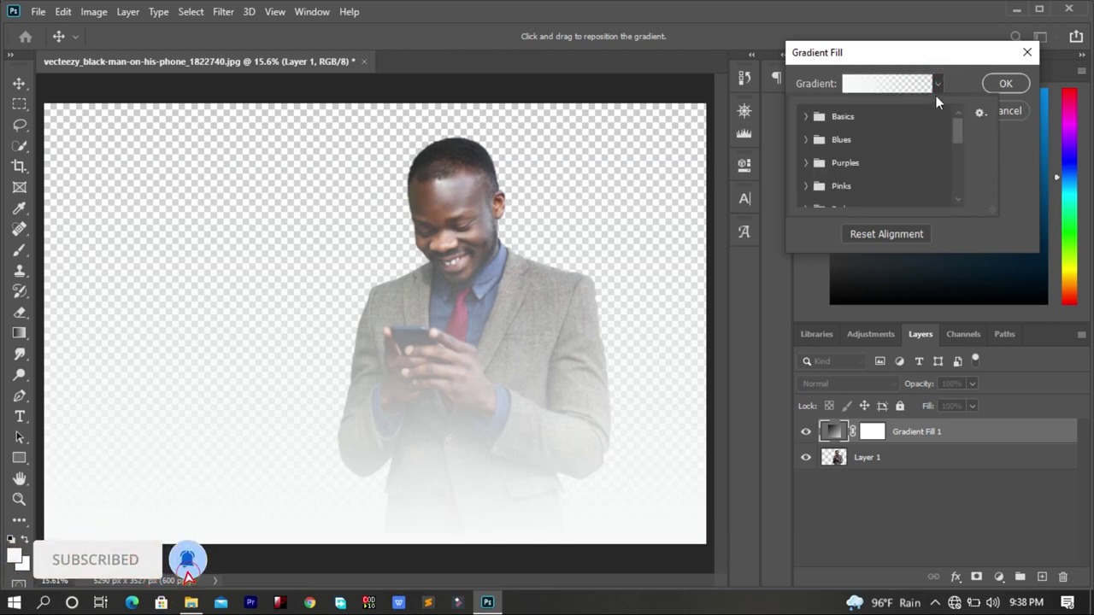
{"action": "left_click", "coordinate": [937, 84]}
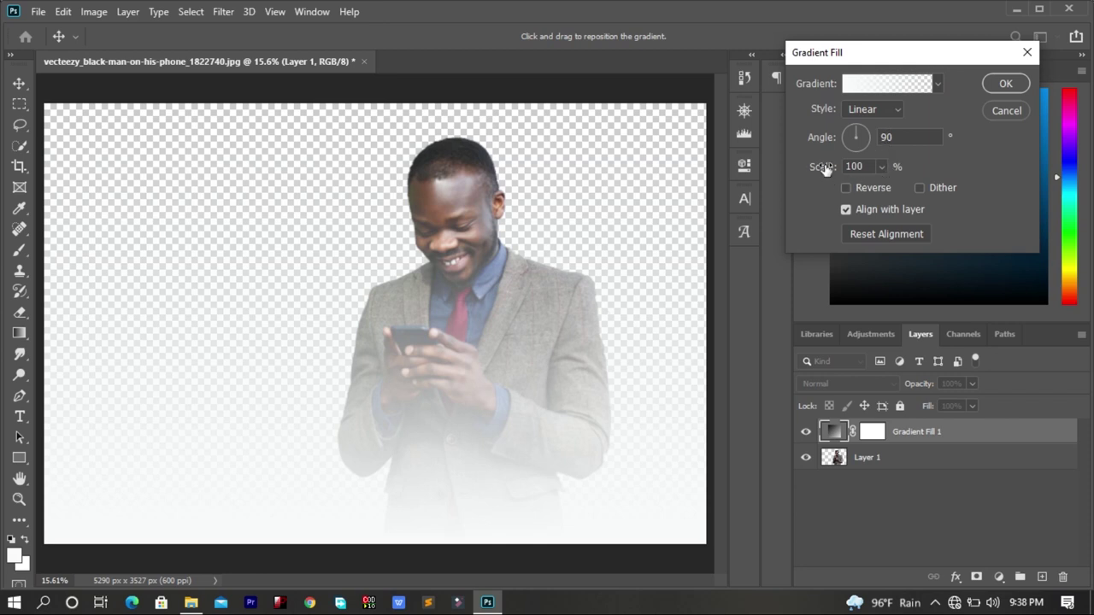
{"action": "left_click_drag", "start_coordinate": [823, 167], "coordinate": [773, 176]}
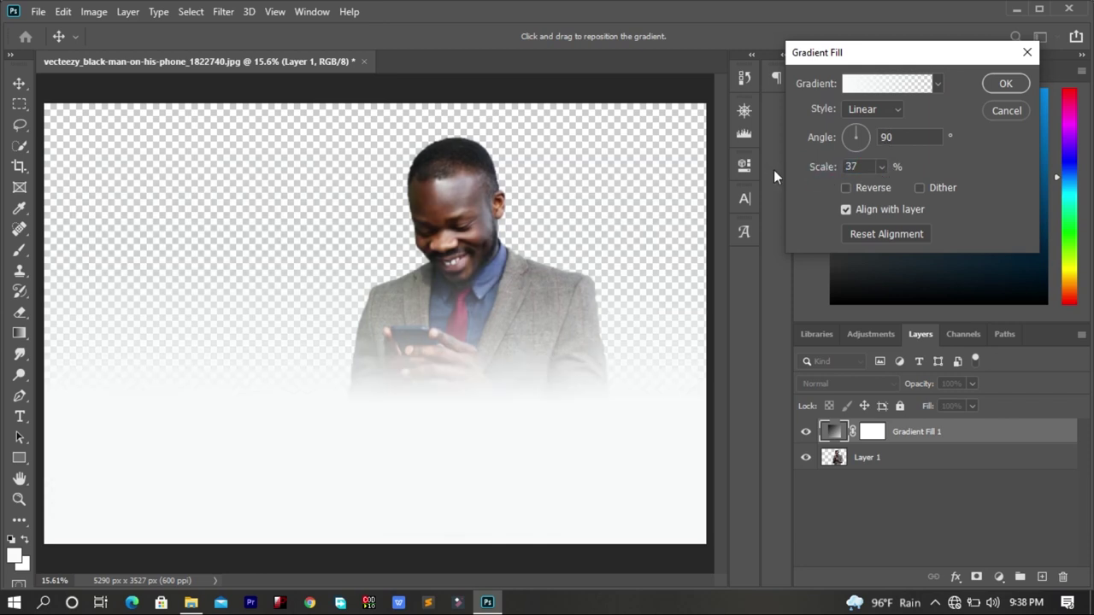
{"action": "left_click_drag", "start_coordinate": [821, 167], "coordinate": [940, 168]}
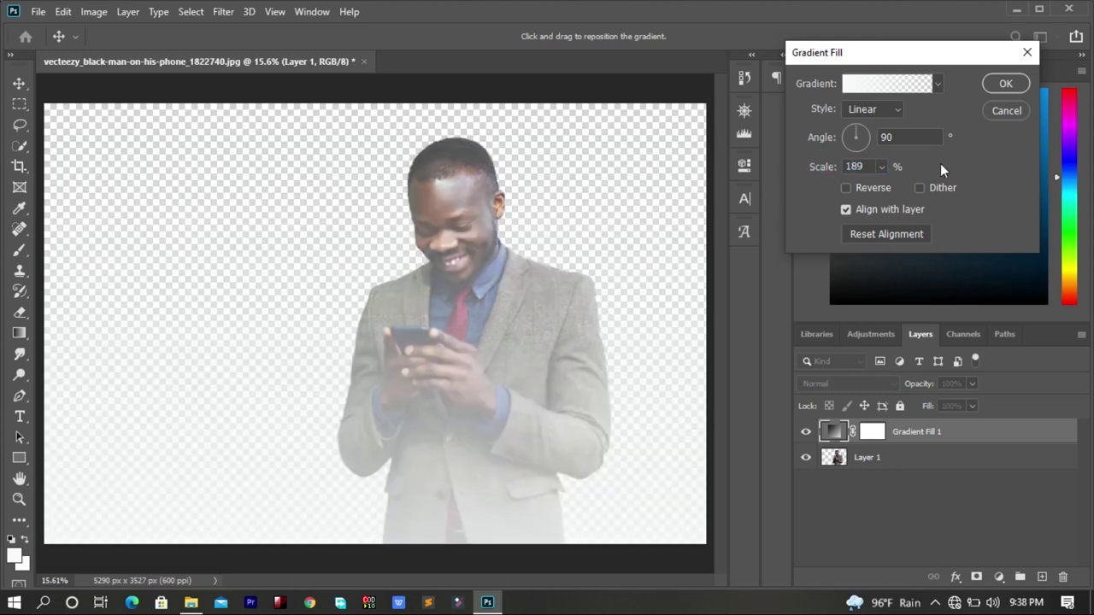
{"action": "left_click_drag", "start_coordinate": [829, 175], "coordinate": [808, 176]}
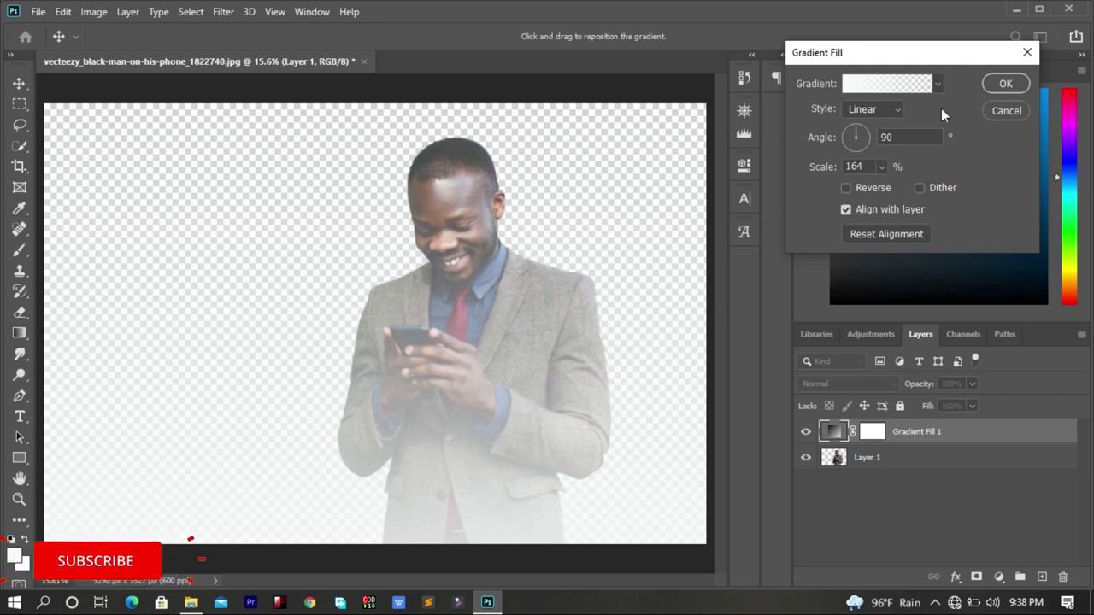
Preview the Purple_03 gradient in the Purples presets, then discard it
{"action": "left_click", "coordinate": [851, 83]}
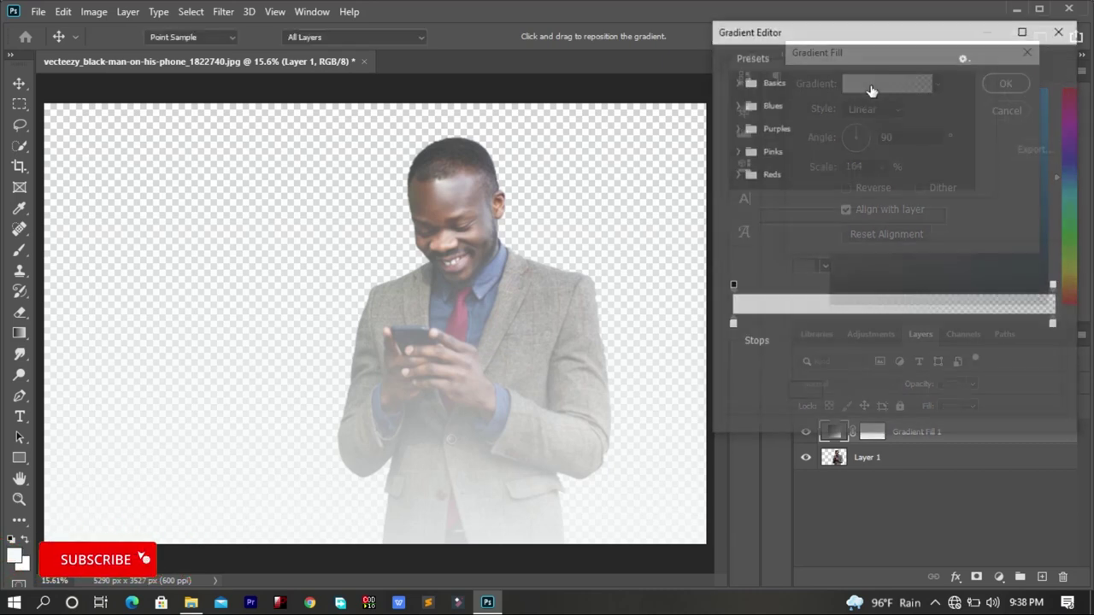
{"action": "left_click", "coordinate": [737, 128]}
{"action": "left_click", "coordinate": [811, 157]}
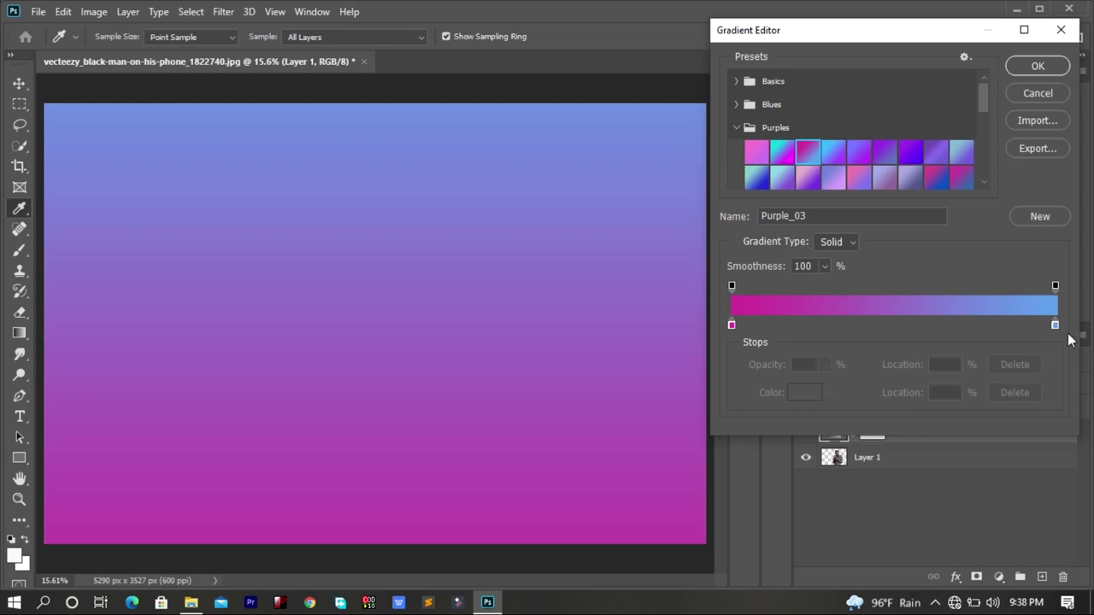
{"action": "left_click", "coordinate": [1031, 92]}
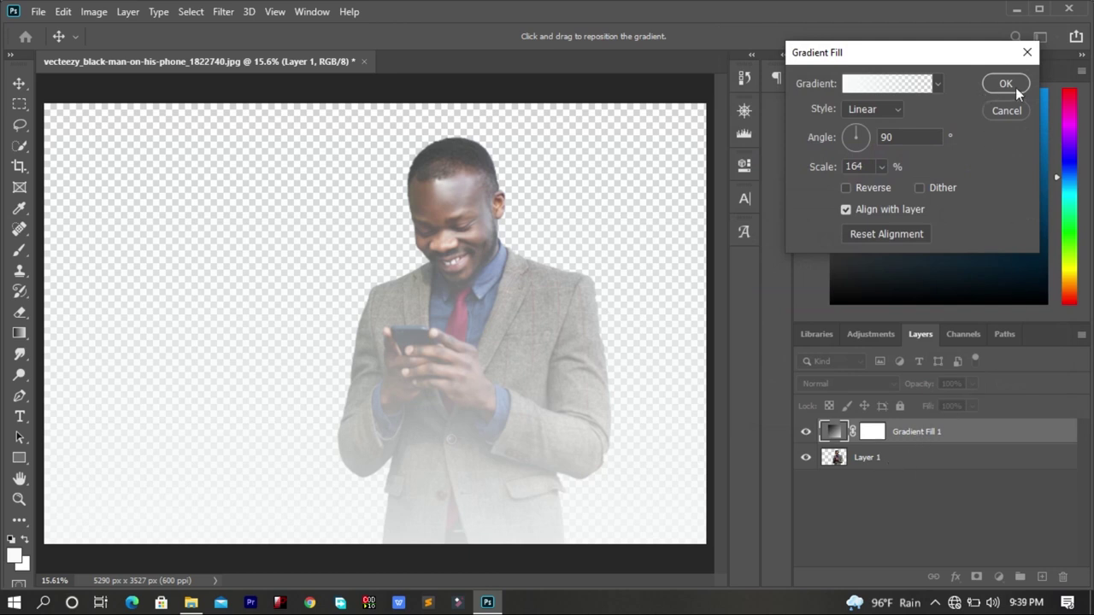
Apply the magenta-to-cyan Purples preset and confirm the gradient fill
{"action": "left_click", "coordinate": [938, 85]}
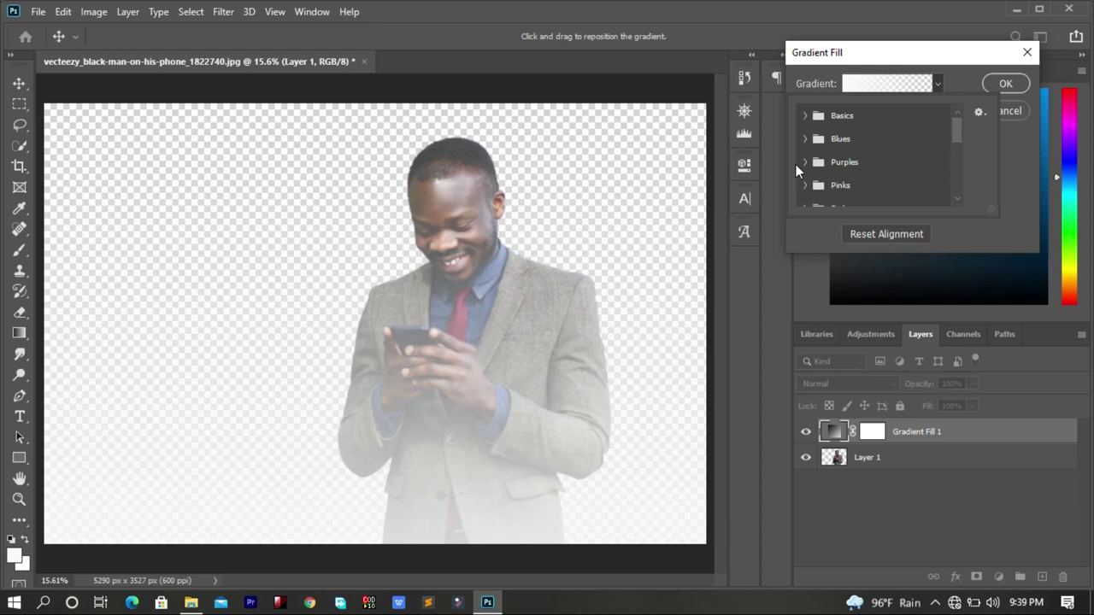
{"action": "left_click", "coordinate": [807, 163]}
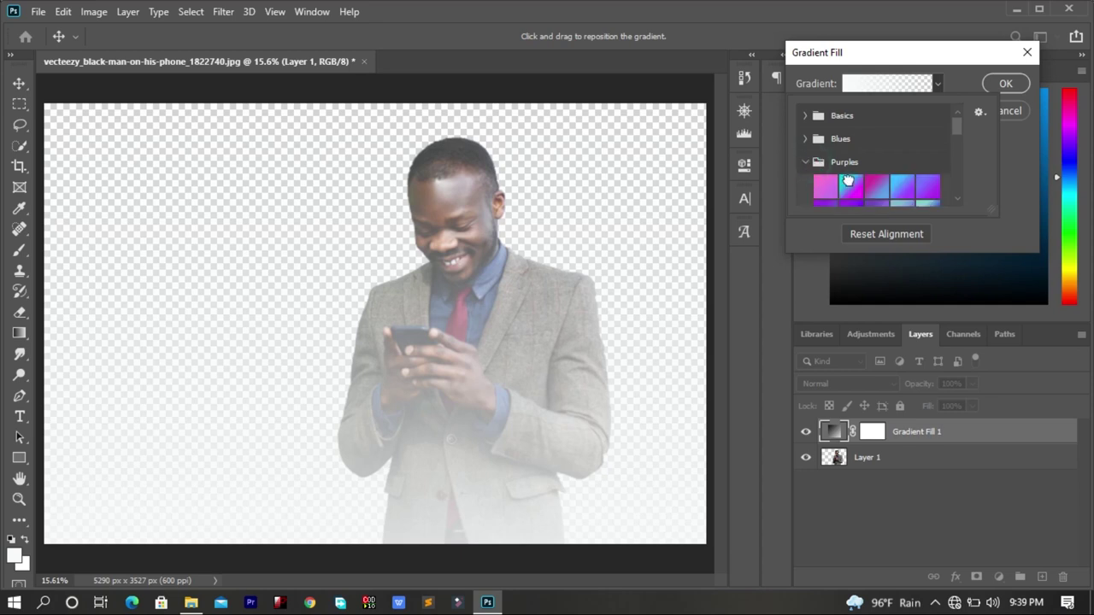
{"action": "left_click", "coordinate": [849, 183]}
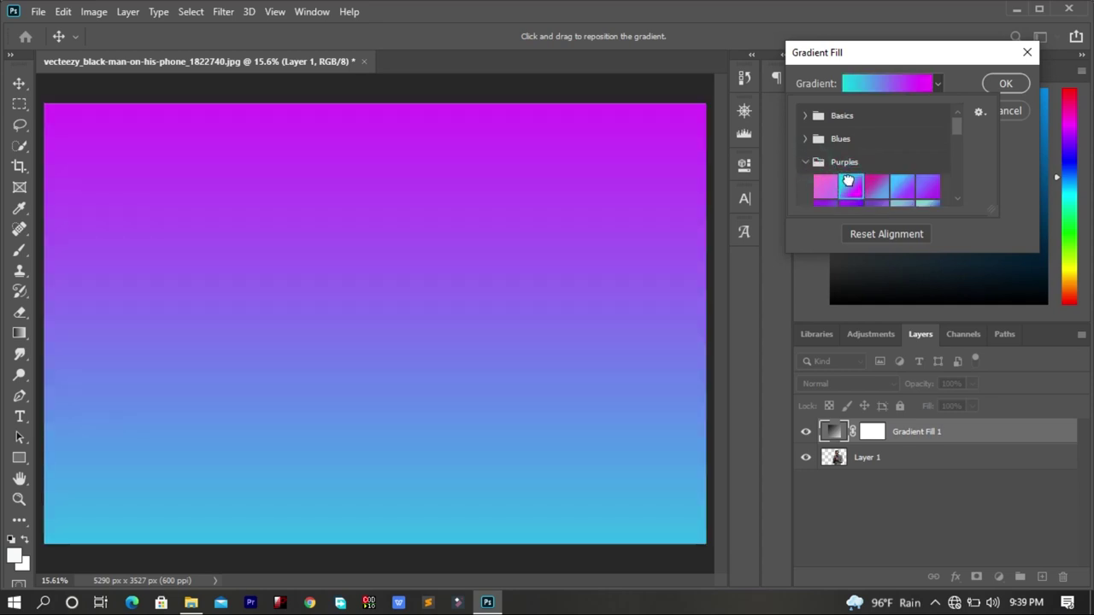
{"action": "left_click", "coordinate": [1010, 89]}
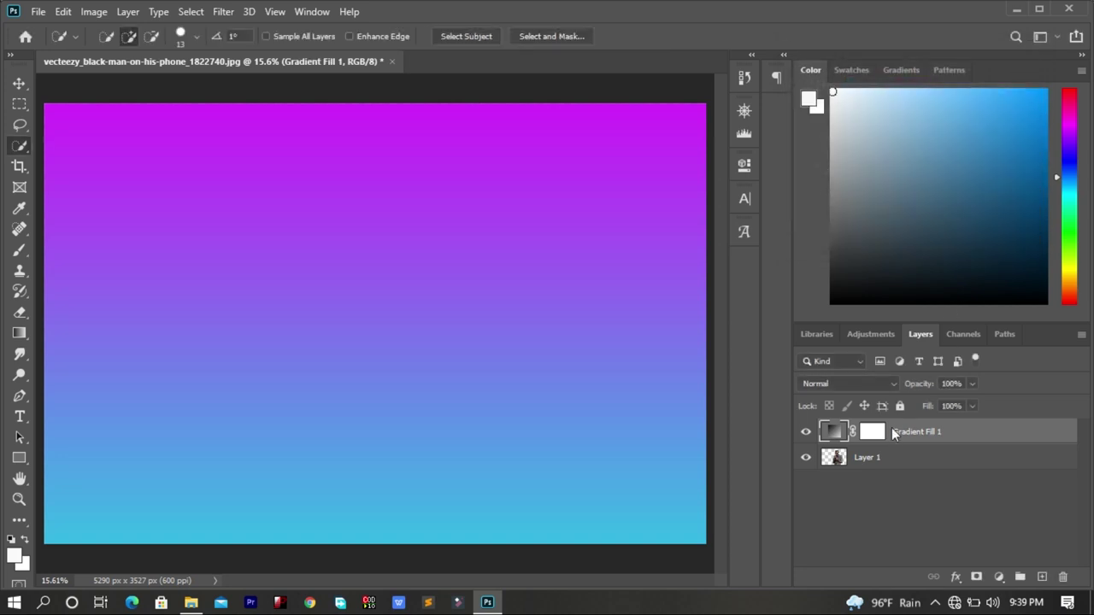
{"action": "left_click_drag", "start_coordinate": [894, 434], "coordinate": [869, 466]}
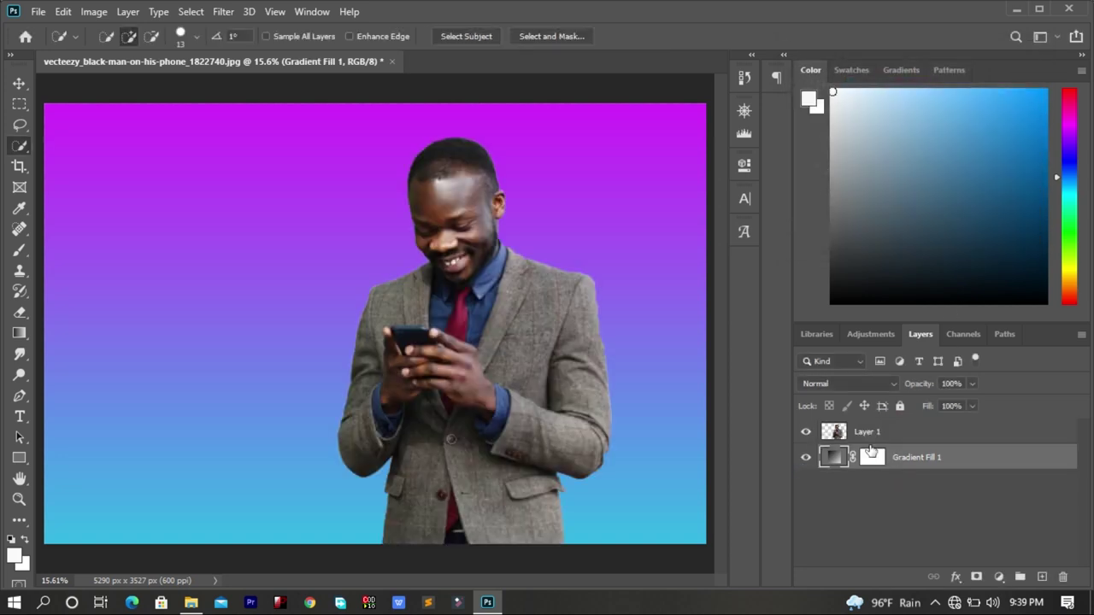
{"action": "left_click", "coordinate": [19, 83]}
{"action": "mouse_move", "coordinate": [439, 273]}
{"action": "left_mouse_down"}
{"action": "mouse_move", "coordinate": [479, 257]}
{"action": "mouse_move", "coordinate": [494, 270]}
{"action": "left_mouse_up"}
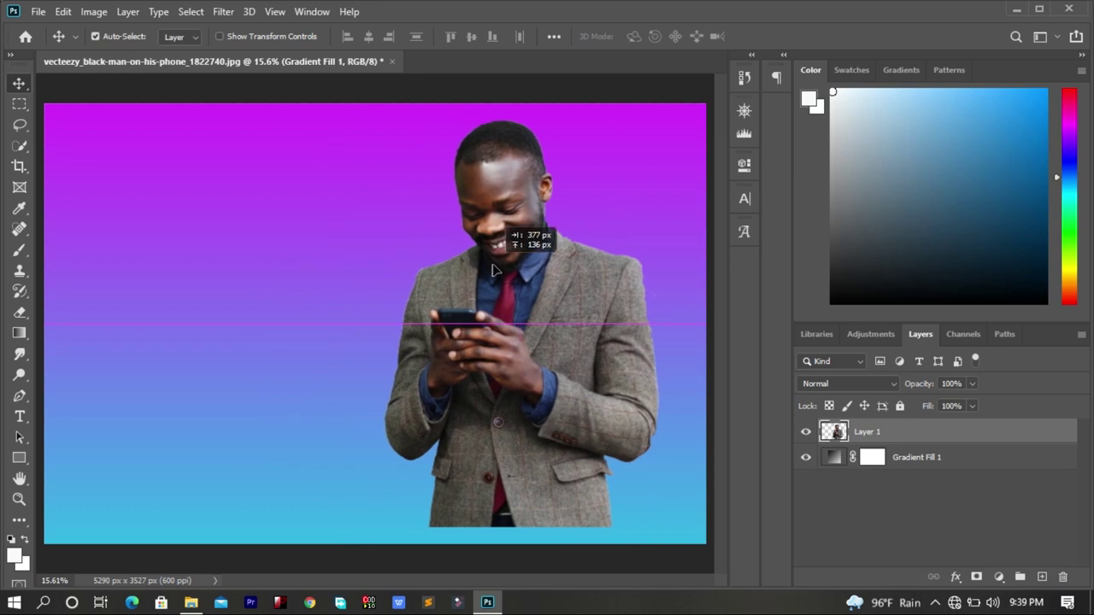
{"action": "left_click_drag", "start_coordinate": [493, 270], "coordinate": [524, 287]}
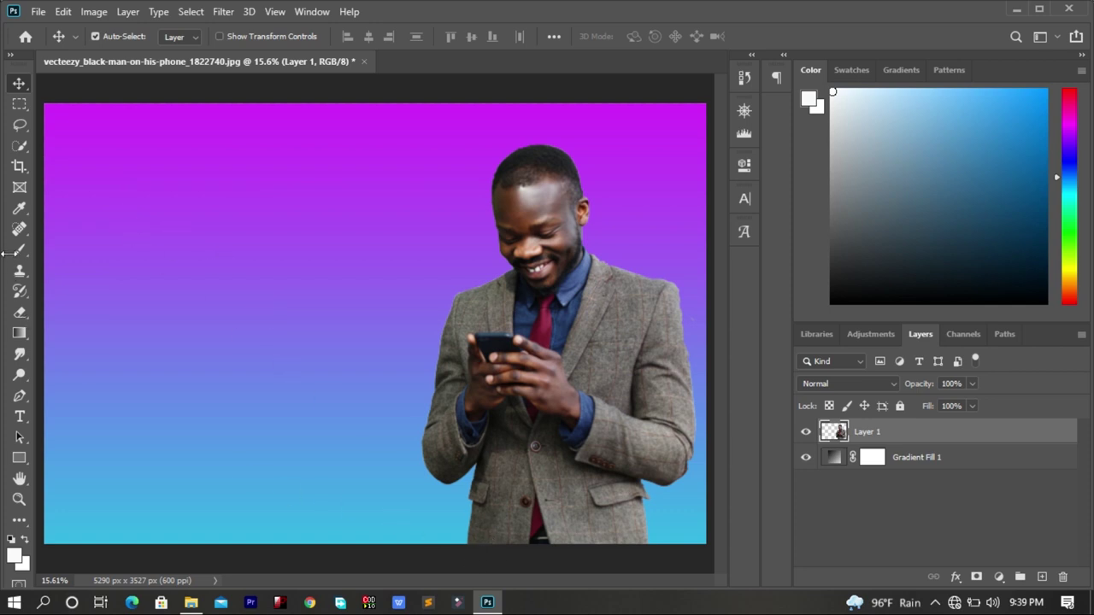
Type AKKAMITI as a new text layer at the canvas's upper left and select it all
{"action": "left_click", "coordinate": [20, 416]}
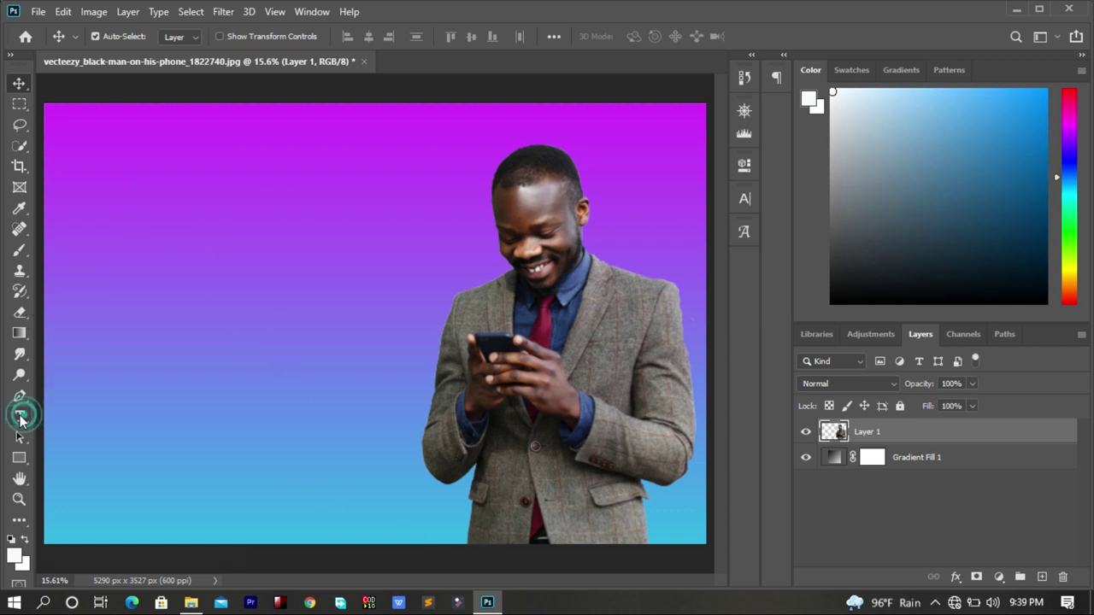
{"action": "left_click", "coordinate": [110, 227]}
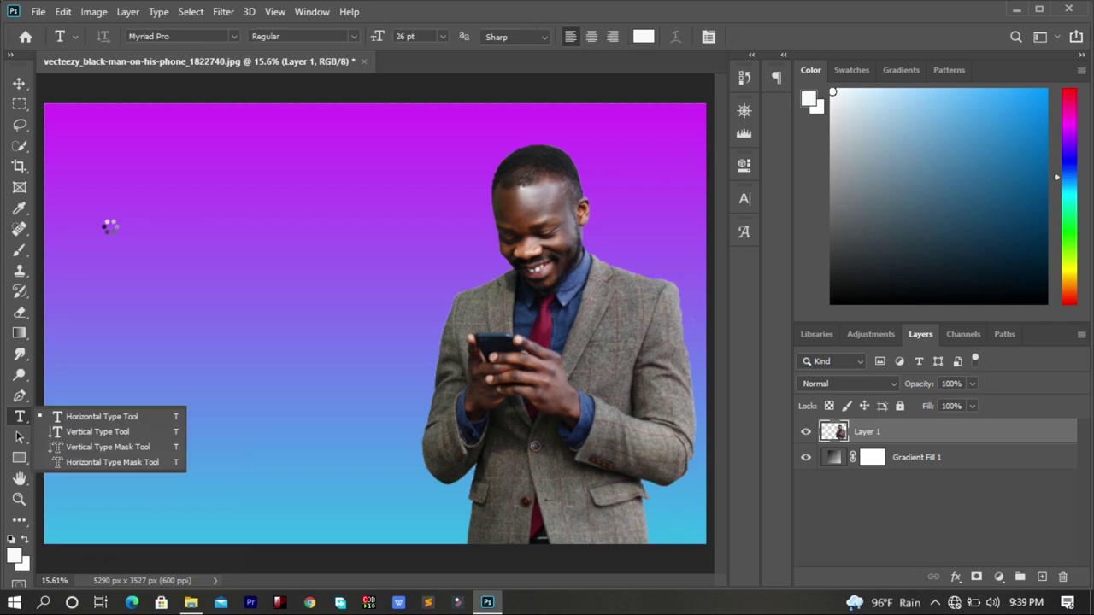
{"action": "left_click", "coordinate": [109, 224]}
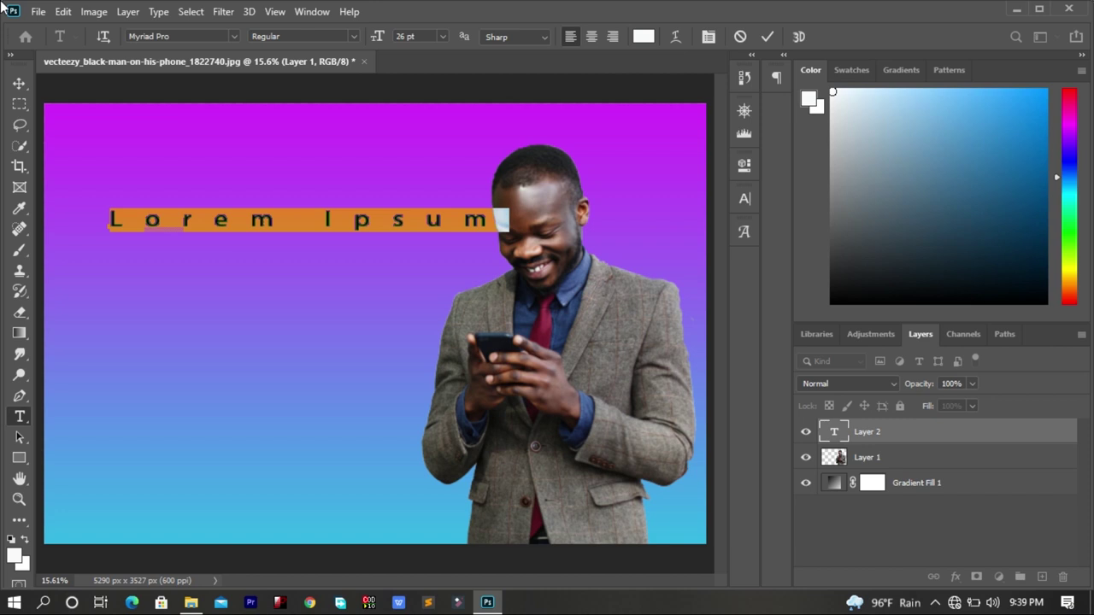
{"action": "type", "text": "AKKAMITI"}
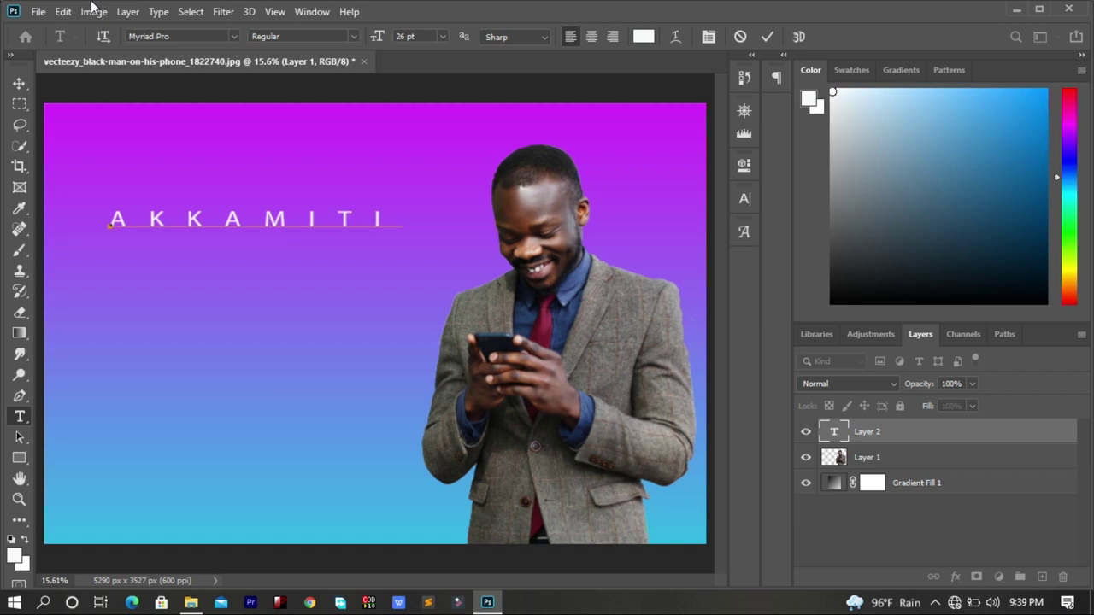
{"action": "key", "text": "ctrl+a"}
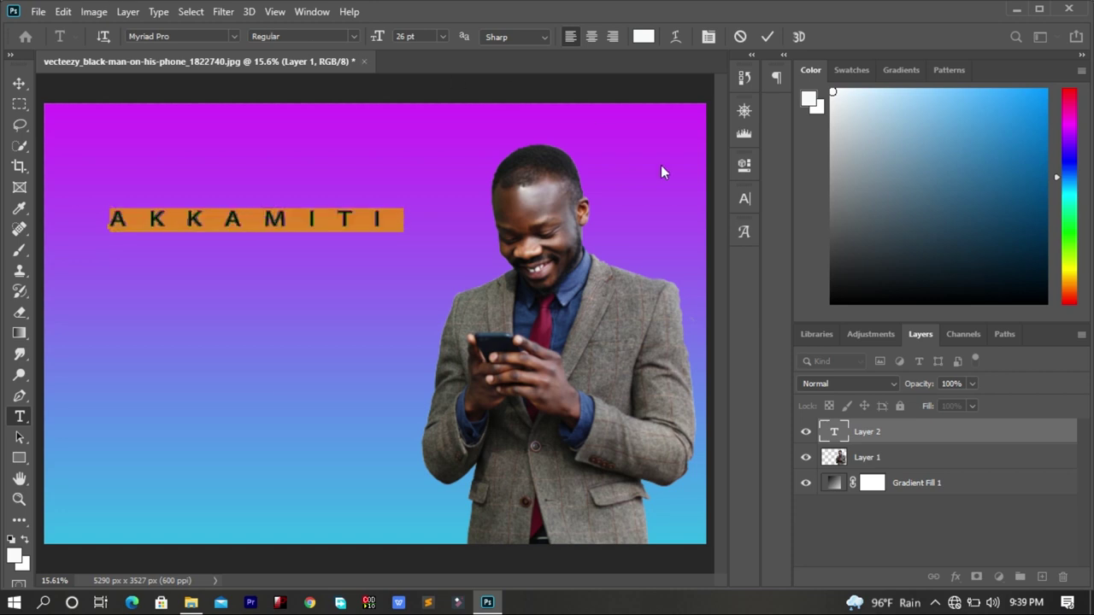
Change AKKAMITI's tracking from 840 to 0 in the Character panel
{"action": "left_click", "coordinate": [752, 203]}
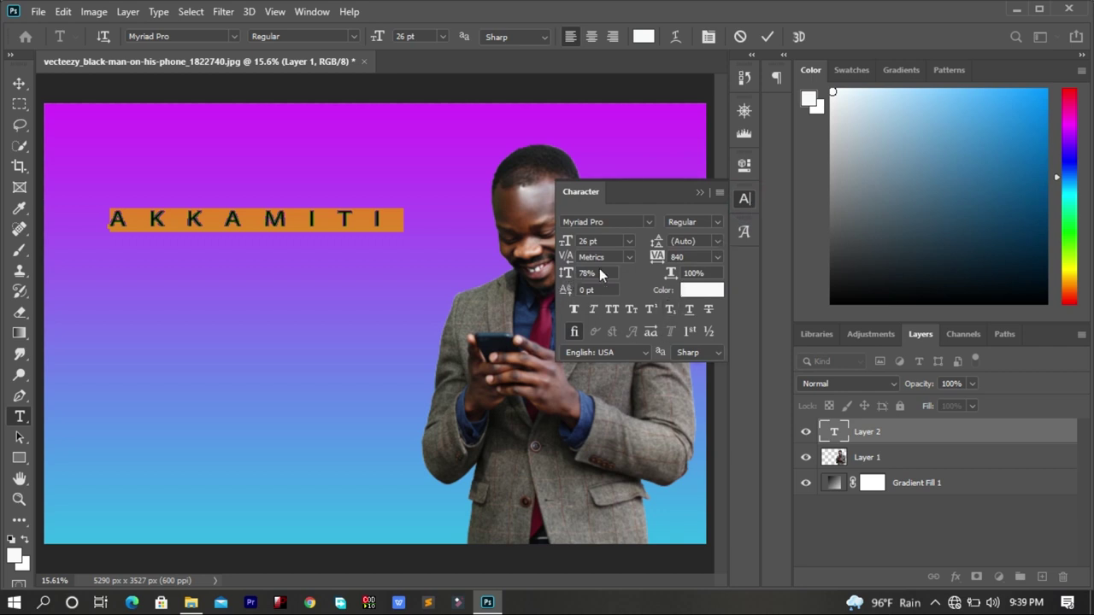
{"action": "left_click", "coordinate": [688, 256]}
{"action": "type", "text": "0"}
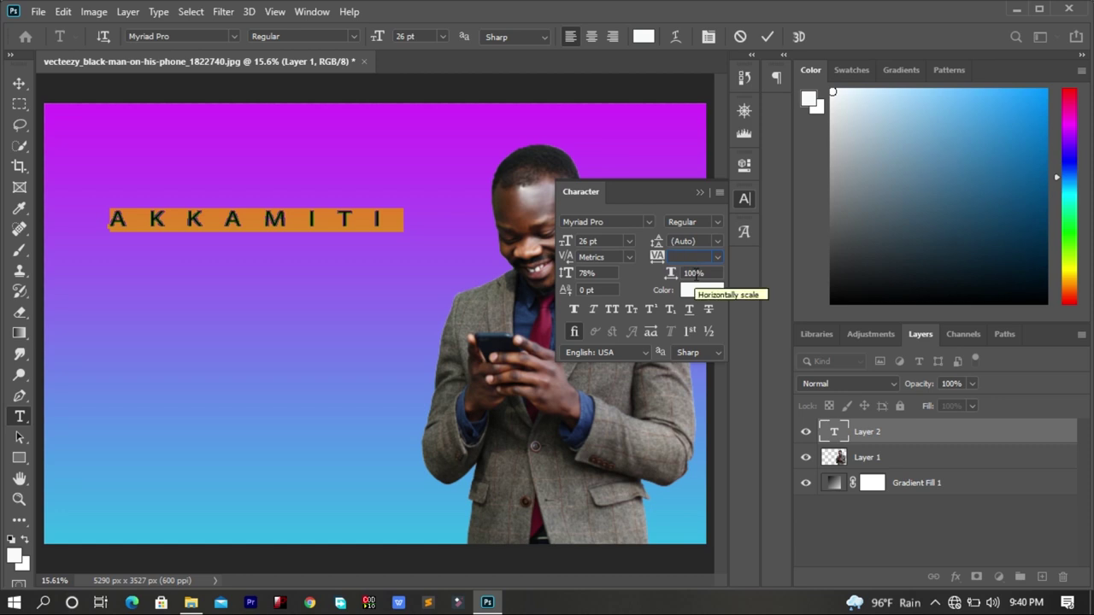
{"action": "key", "text": "Return"}
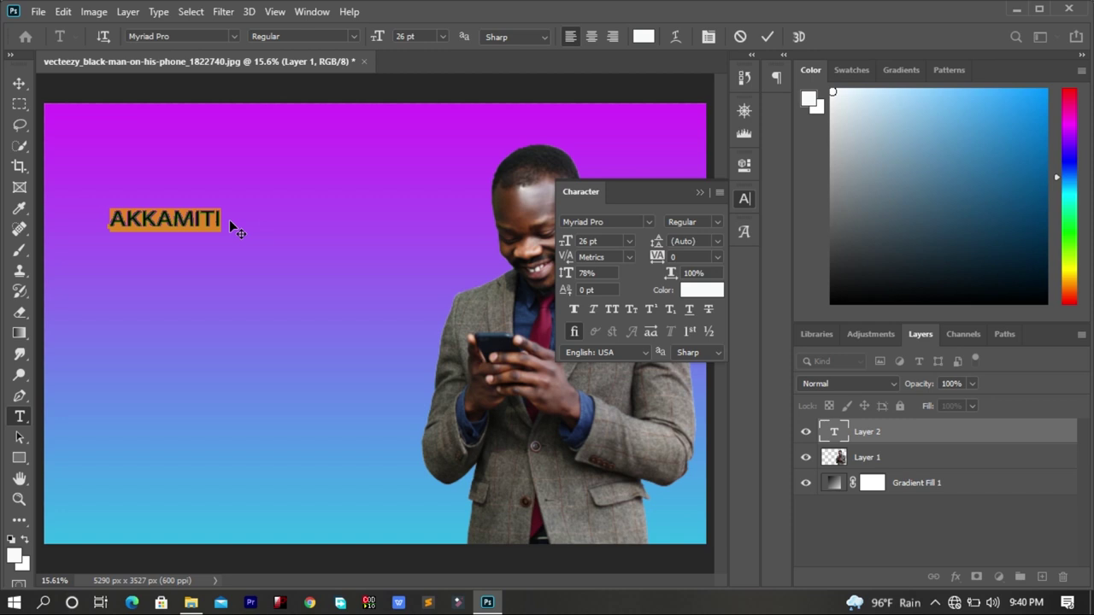
Type the remaining headline words ADOBE PHOTOSHOP, FAYADAMNE, PHOTO CUT and GOCHUU DANDENYA
{"action": "left_click", "coordinate": [220, 219]}
{"action": "type", "text": "TI"}
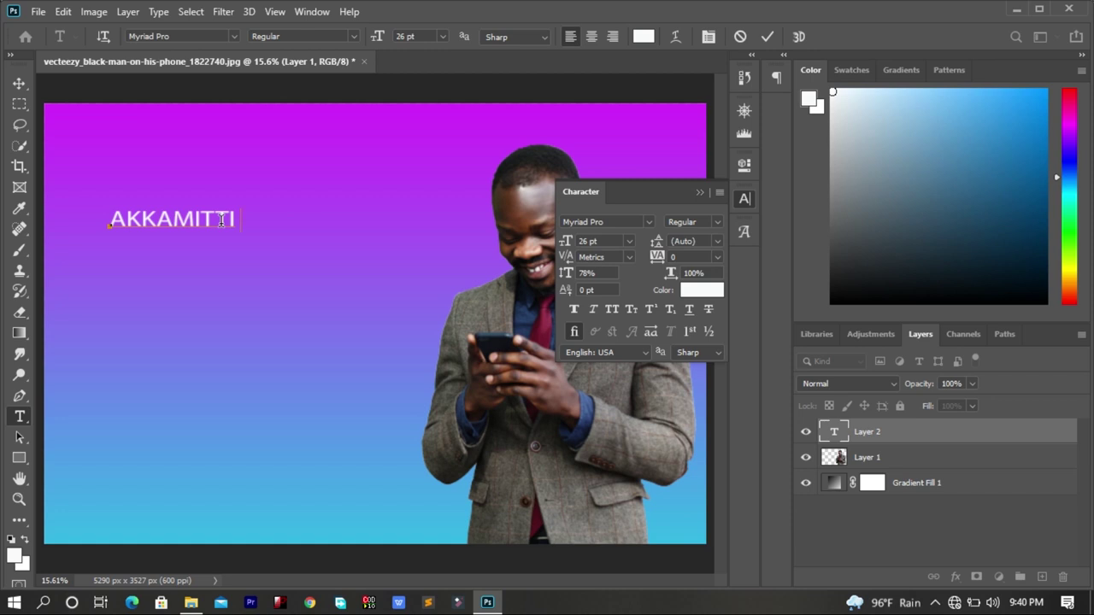
{"action": "type", "text": " ADO"}
{"action": "type", "text": "BE PHOTOSHOP FAYAD"}
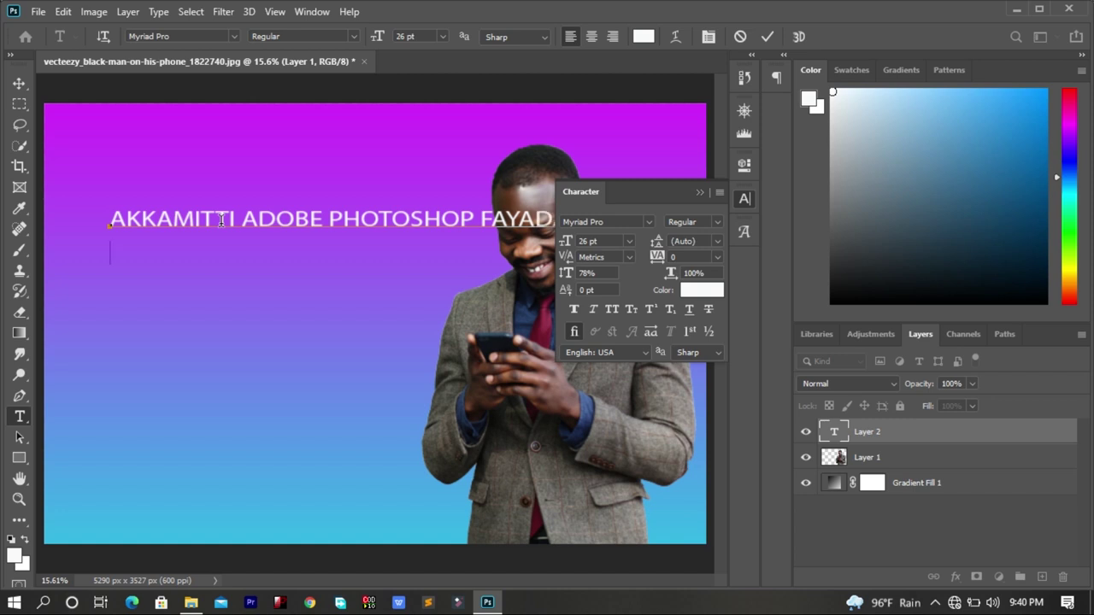
{"action": "key", "text": "Return"}
{"action": "type", "text": "PHOTO "}
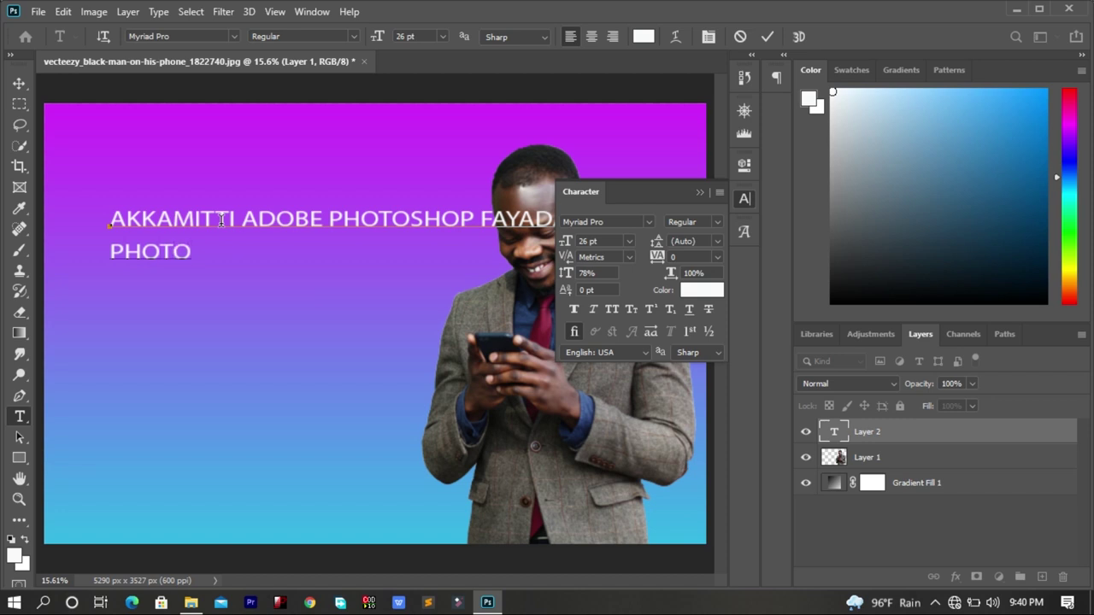
{"action": "type", "text": "CUT GOCHUU DANDEY"}
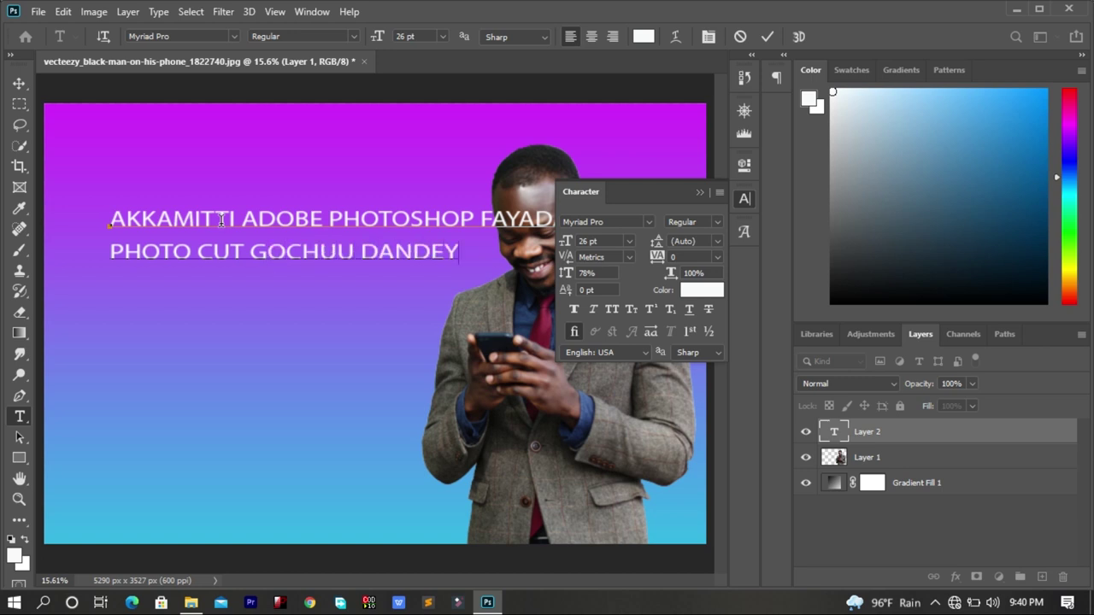
{"action": "key", "text": "BackSpace"}
{"action": "type", "text": "NYA"}
Rearrange line breaks into AKKAMITTI ADOBE PHOTOSHOP / FAYADAMNE PHOTO CUT / GOCHUU DANDENYA, then select all
{"action": "left_click", "coordinate": [701, 193]}
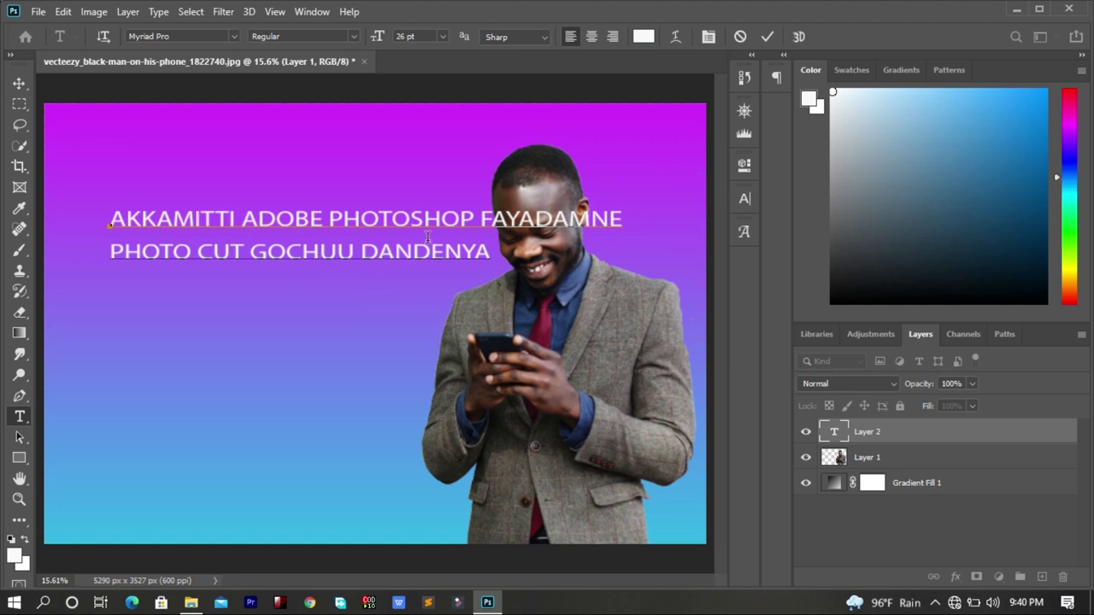
{"action": "left_click", "coordinate": [475, 219]}
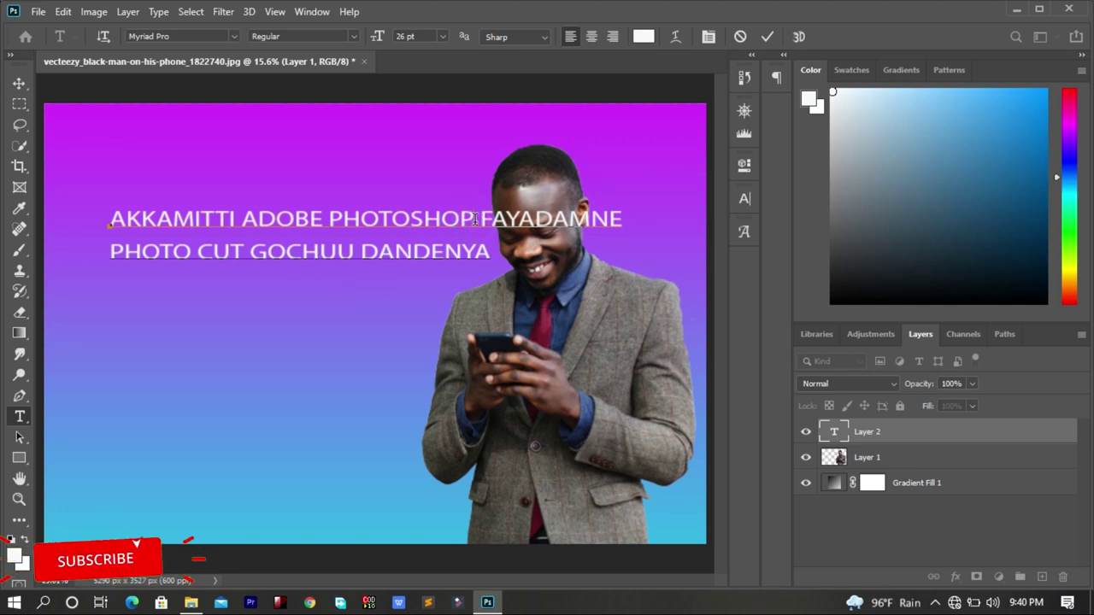
{"action": "key", "text": "Return"}
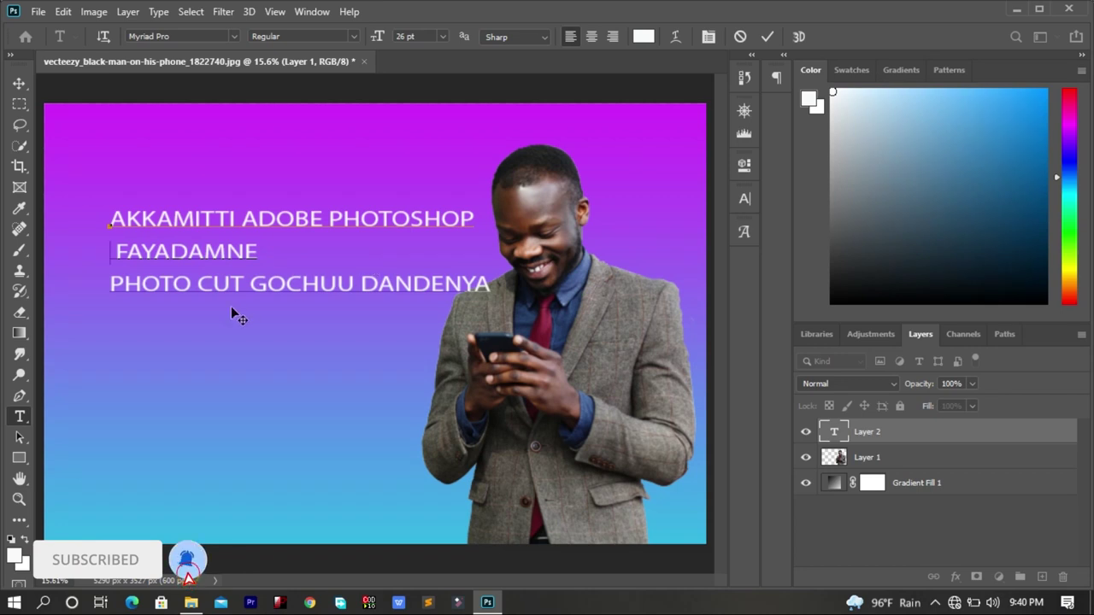
{"action": "left_click", "coordinate": [120, 288]}
{"action": "key", "text": "BackSpace"}
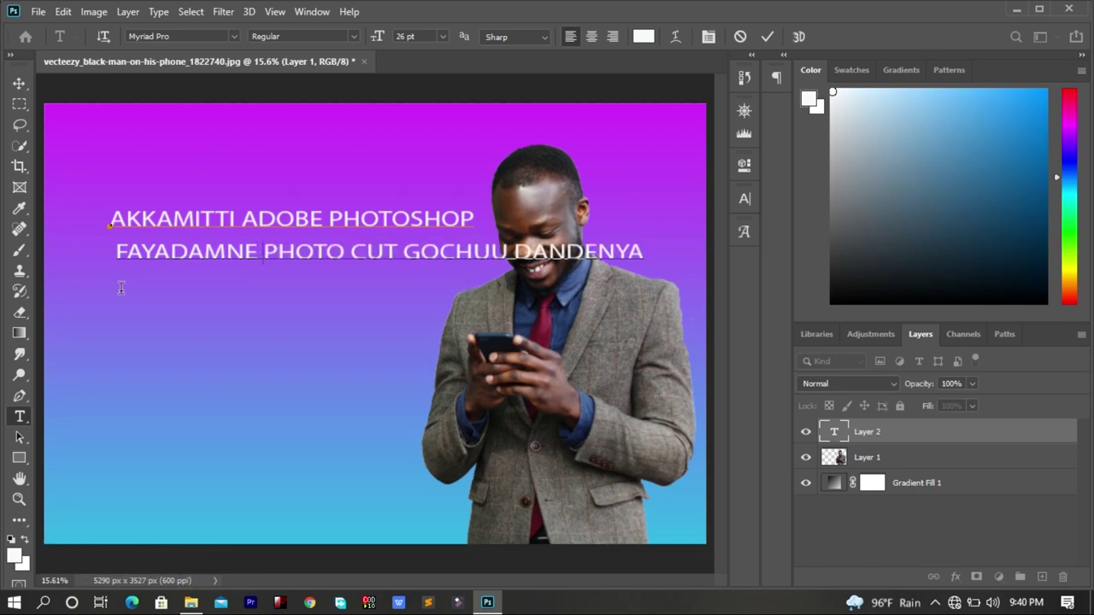
{"action": "key", "text": "Down"}
{"action": "key", "text": "Return"}
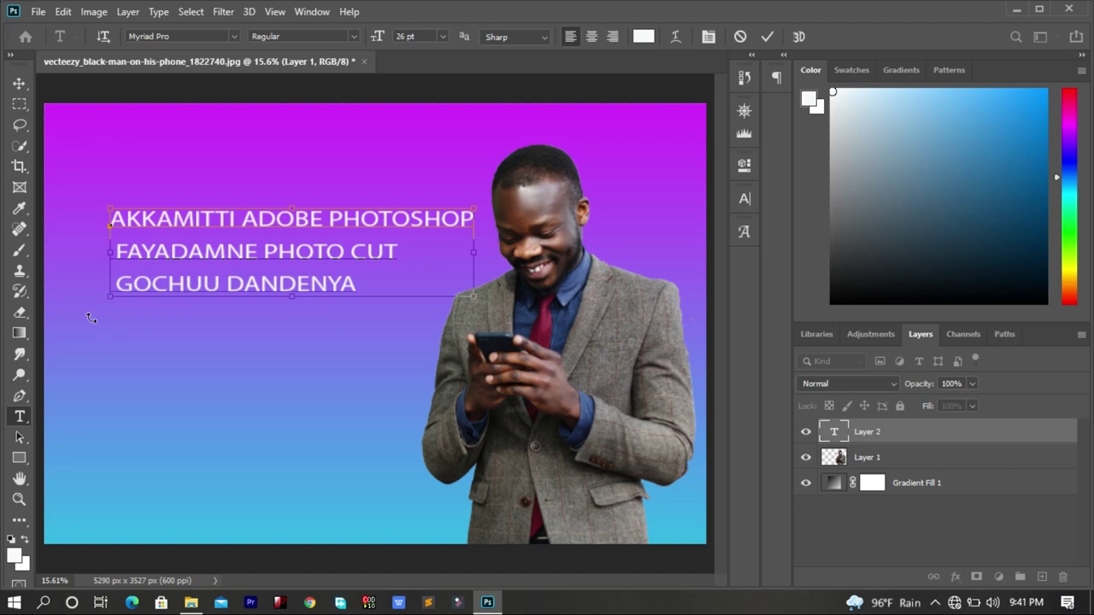
{"action": "key", "text": "ctrl+a"}
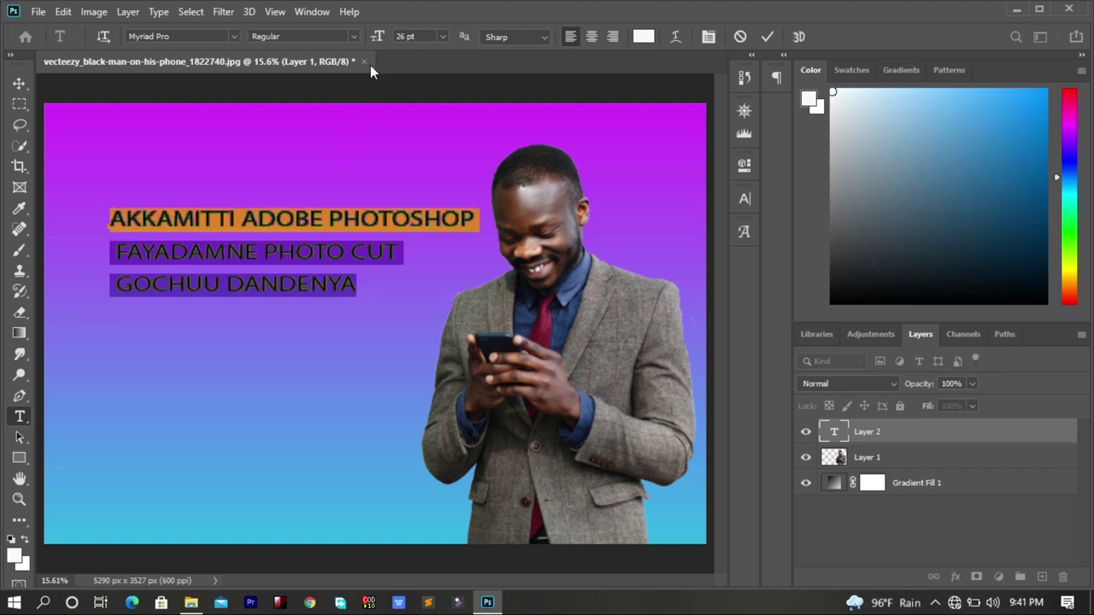
Enlarge the headline to 38 pt, commit it, and move it up and left
{"action": "left_click_drag", "start_coordinate": [376, 43], "coordinate": [364, 49]}
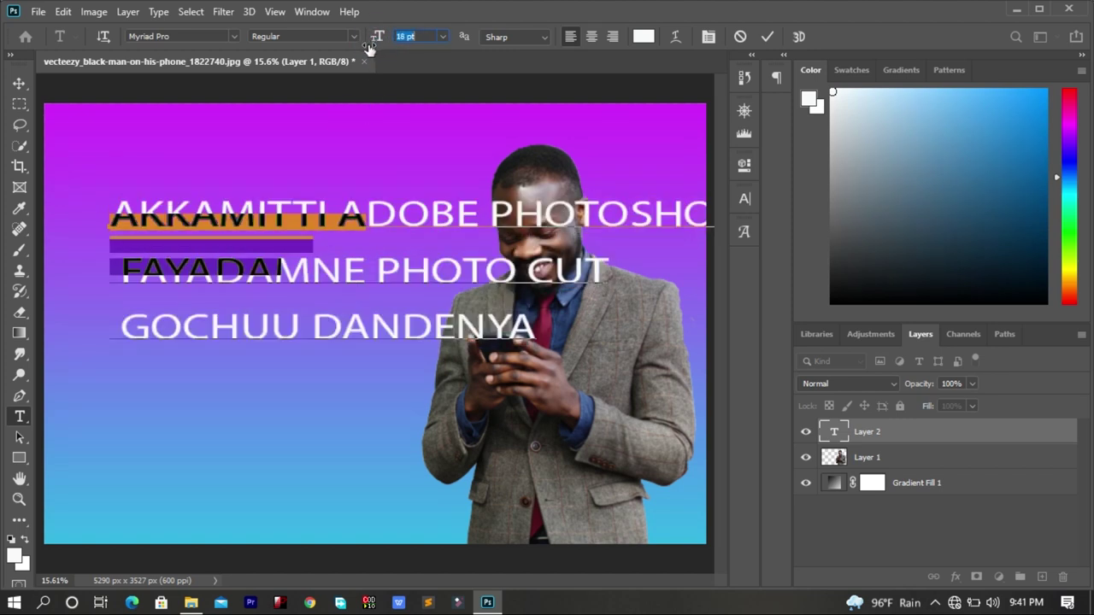
{"action": "key", "text": "Up"}
{"action": "key", "text": "Up"}
{"action": "key", "text": "Up"}
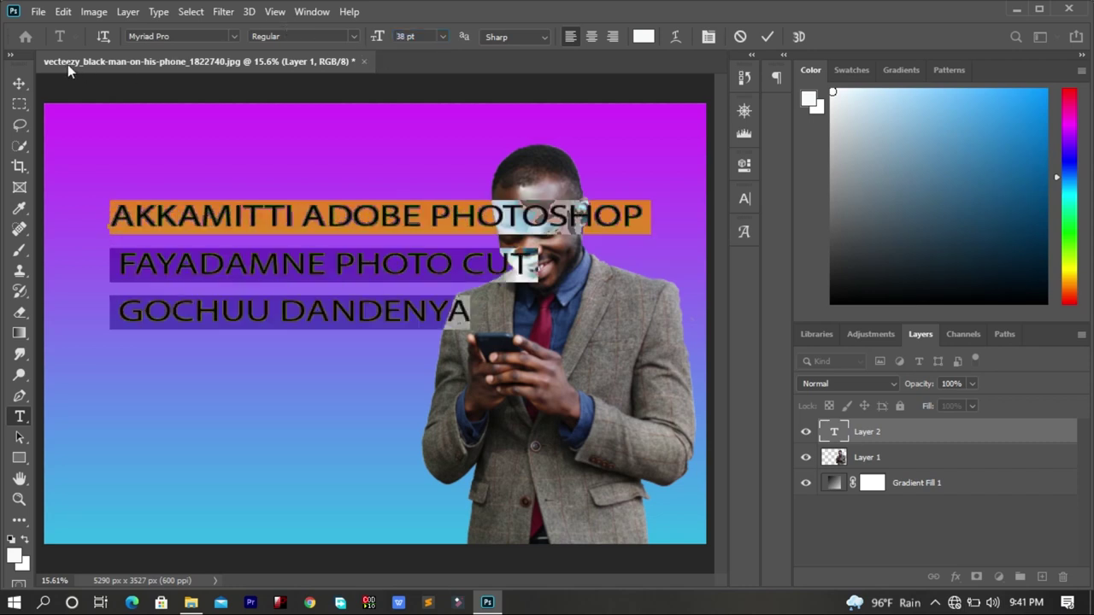
{"action": "left_click", "coordinate": [19, 83]}
{"action": "left_click", "coordinate": [222, 220]}
{"action": "left_click_drag", "start_coordinate": [195, 210], "coordinate": [159, 186]}
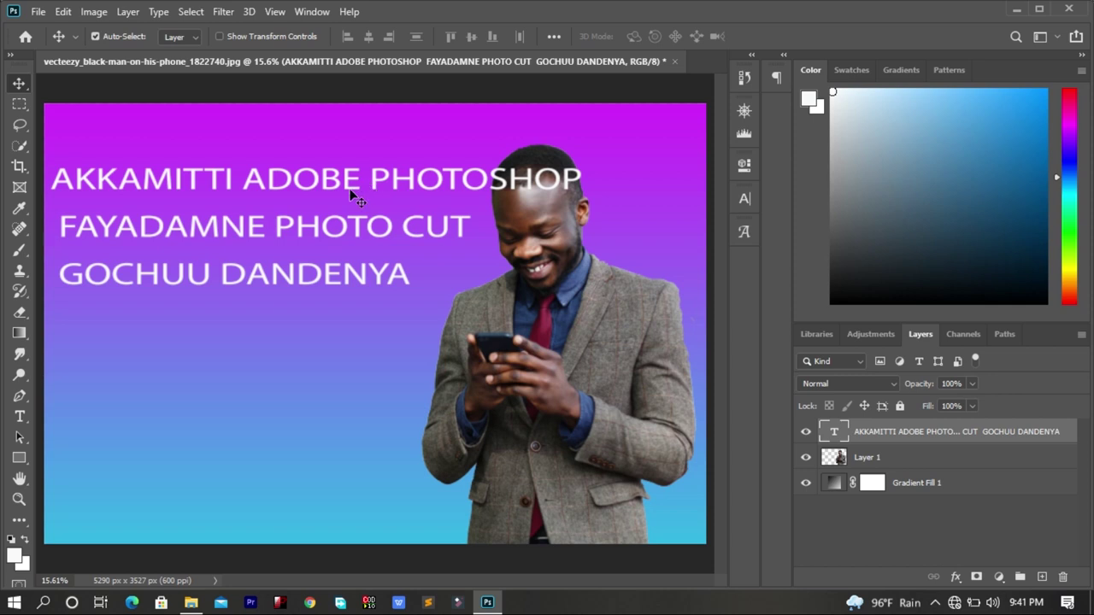
Resize the headline to 32 pt, commit it, and raise it toward the top edge
{"action": "double_click", "coordinate": [294, 188]}
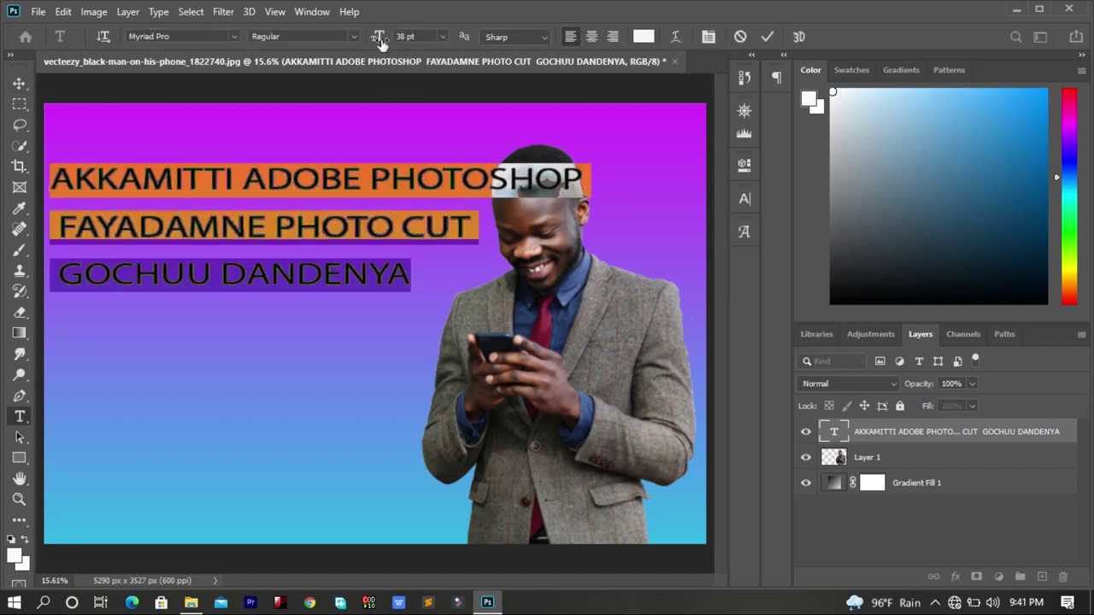
{"action": "left_click_drag", "start_coordinate": [380, 43], "coordinate": [374, 44]}
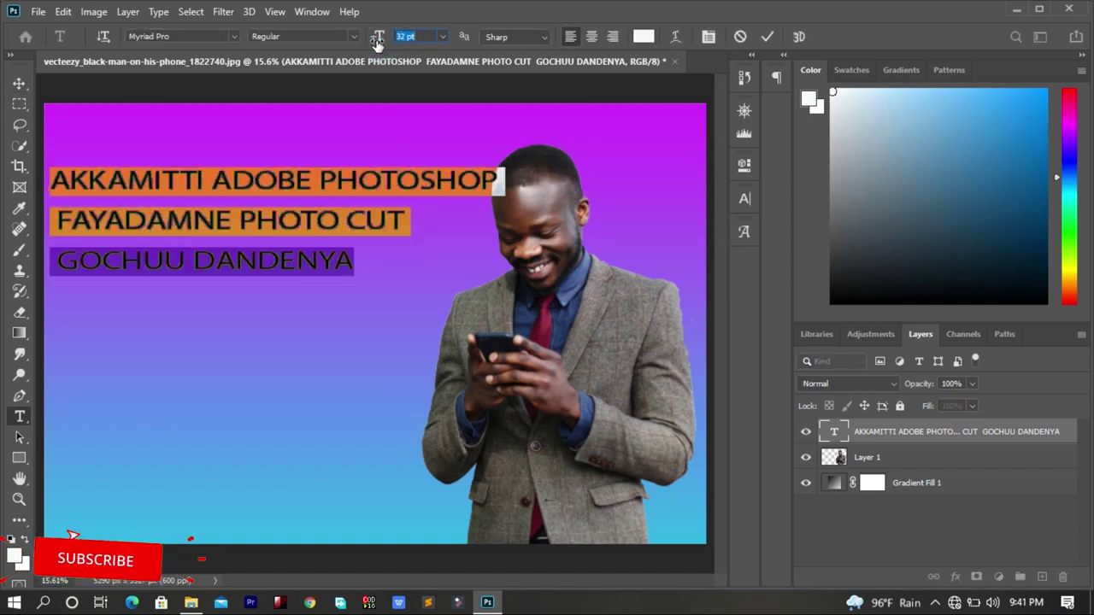
{"action": "mouse_move", "coordinate": [376, 43]}
{"action": "left_mouse_down"}
{"action": "mouse_move", "coordinate": [364, 51]}
{"action": "mouse_move", "coordinate": [376, 51]}
{"action": "left_mouse_up"}
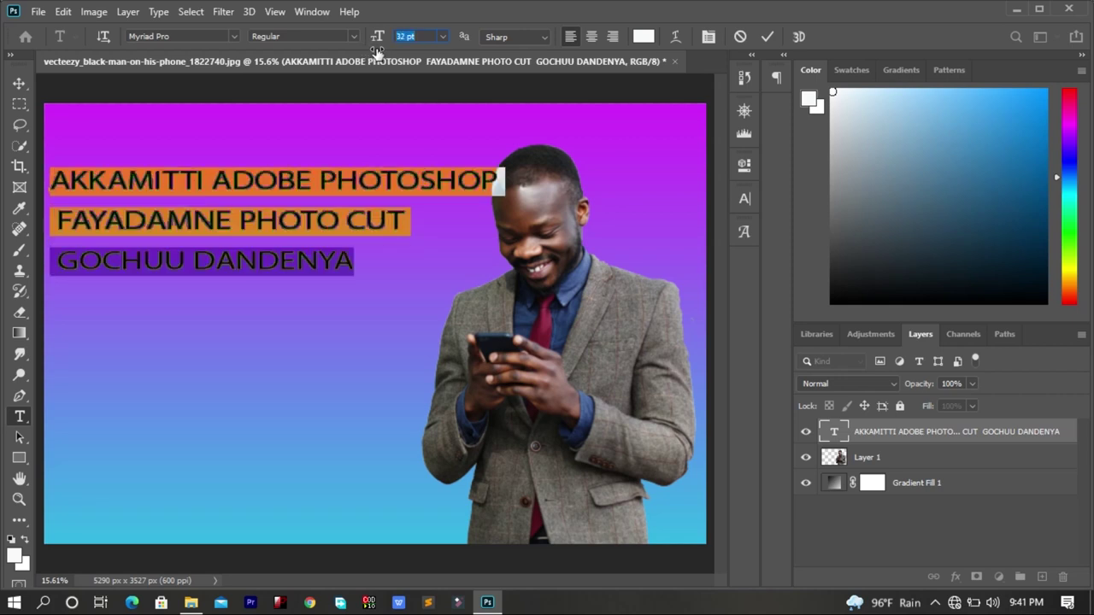
{"action": "left_click", "coordinate": [20, 86]}
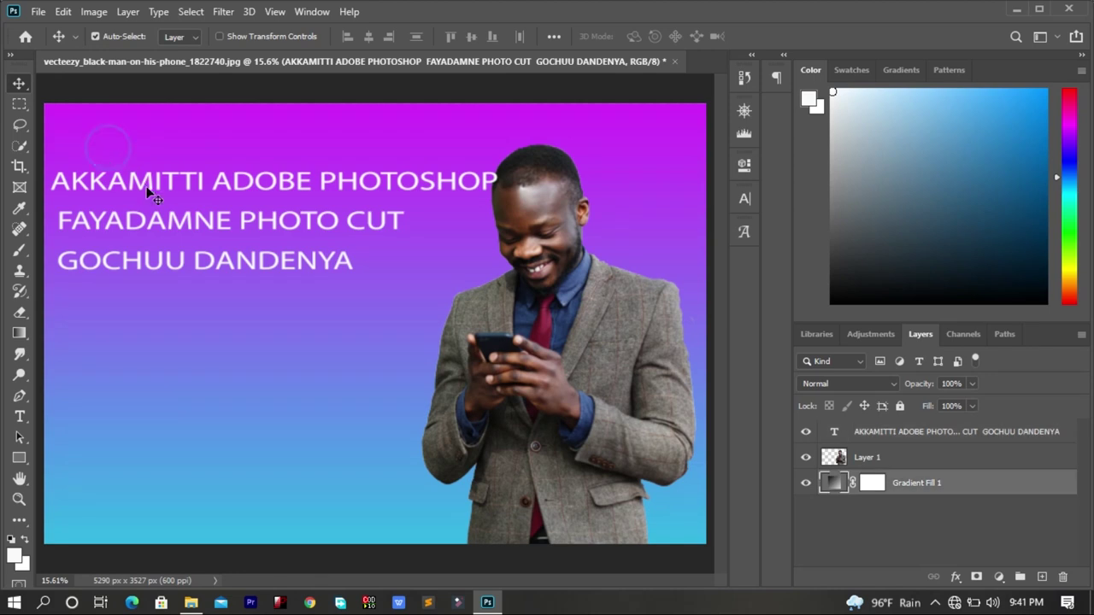
{"action": "left_click_drag", "start_coordinate": [149, 193], "coordinate": [147, 165]}
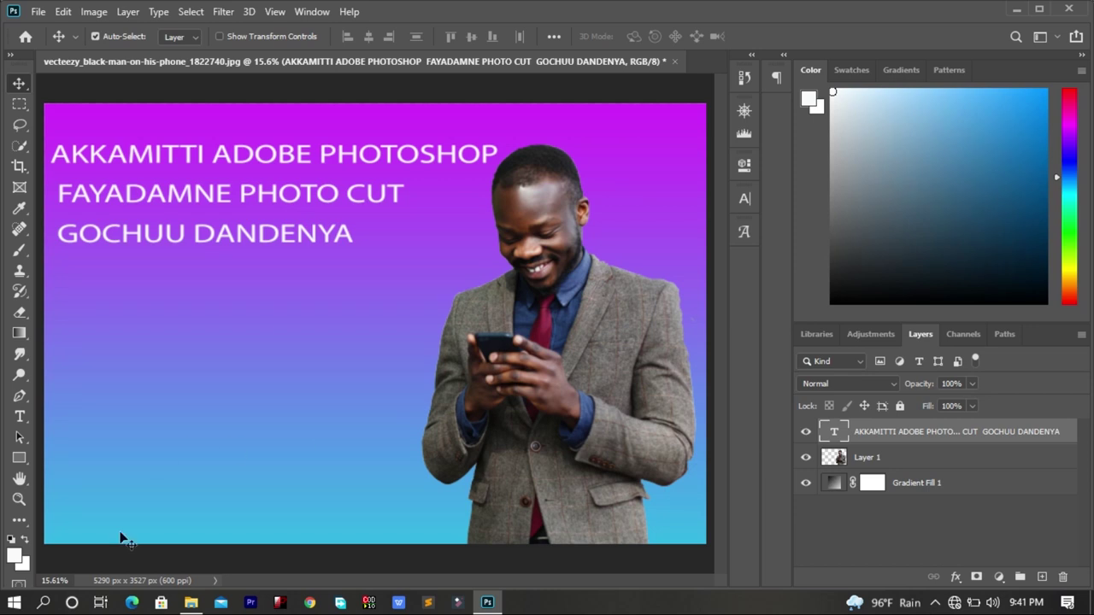
Browse File Explorer folders, including the pink folder, looking for the logo images
{"action": "left_click", "coordinate": [192, 604]}
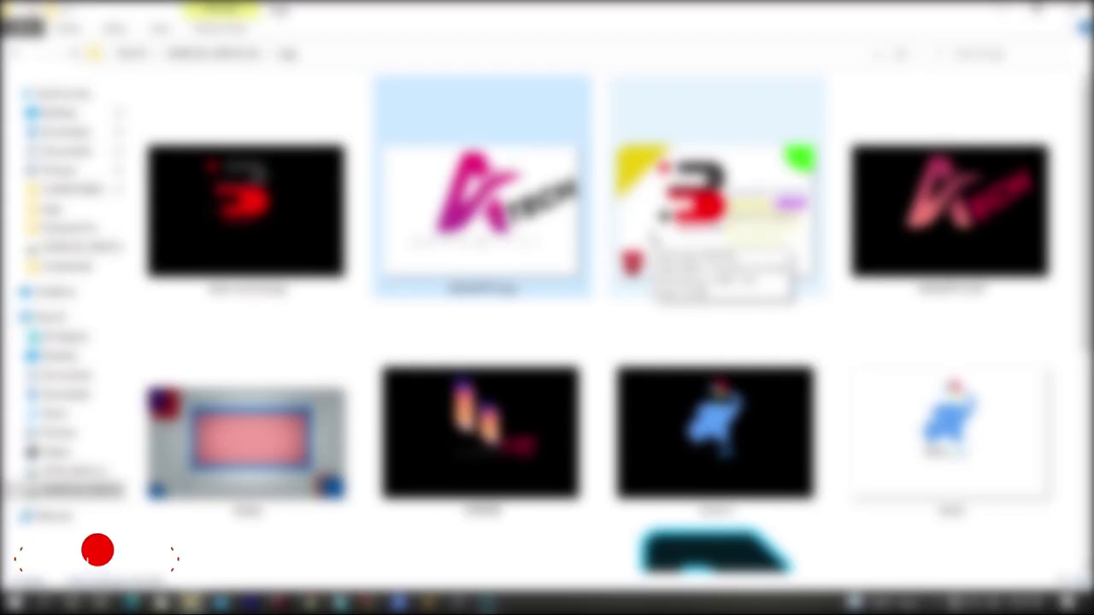
{"action": "scroll", "coordinate": [598, 308], "scroll_direction": "down", "scroll_amount": 3}
{"action": "scroll", "coordinate": [650, 261], "scroll_direction": "up", "scroll_amount": 3}
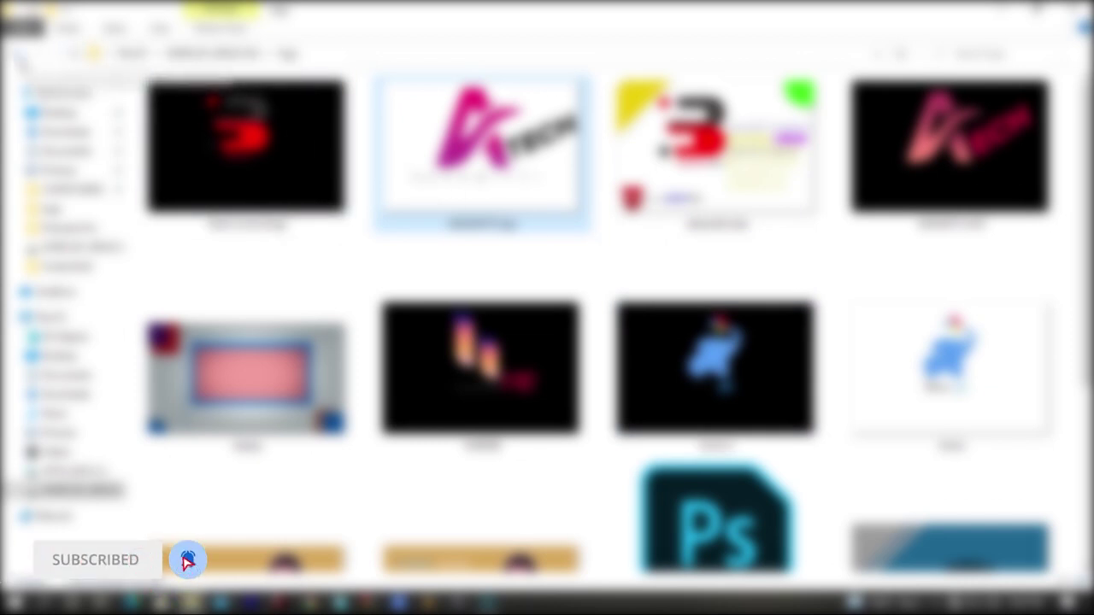
{"action": "key", "text": "alt+Up"}
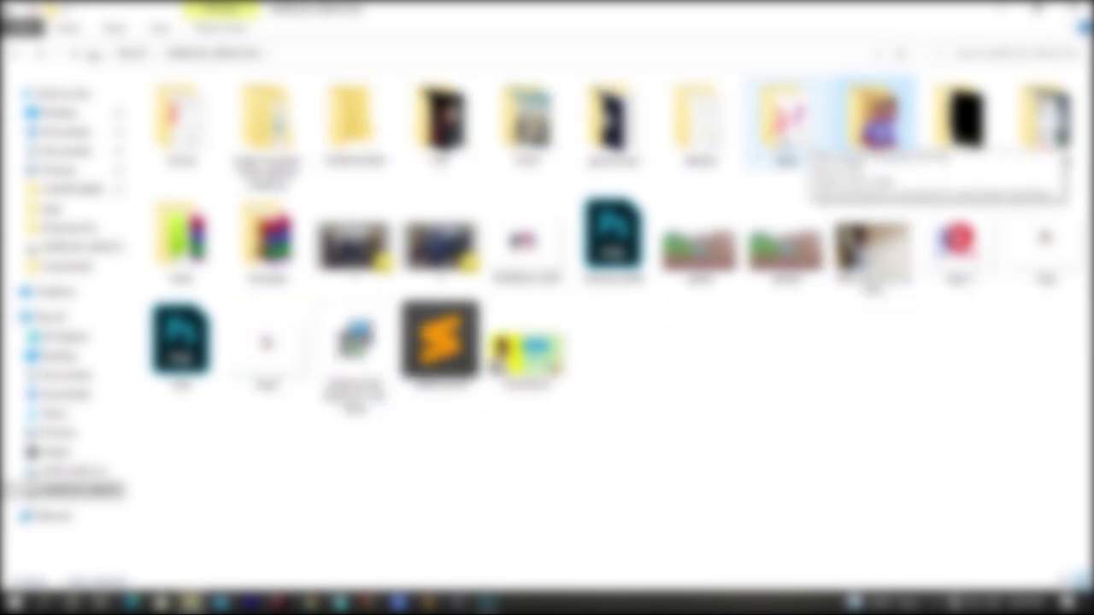
{"action": "double_click", "coordinate": [785, 120]}
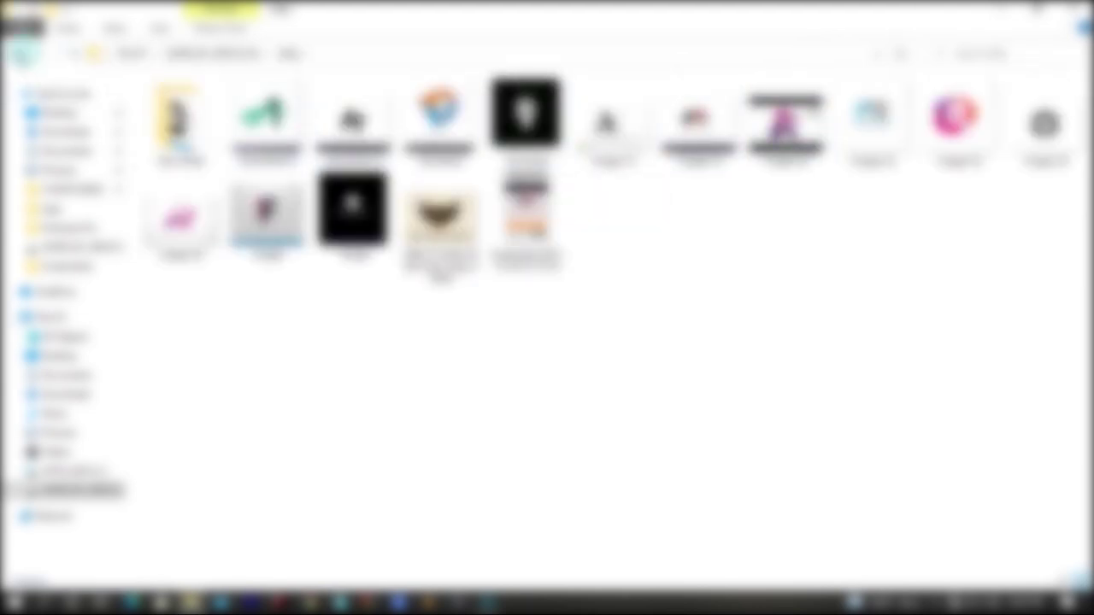
{"action": "left_click", "coordinate": [24, 53]}
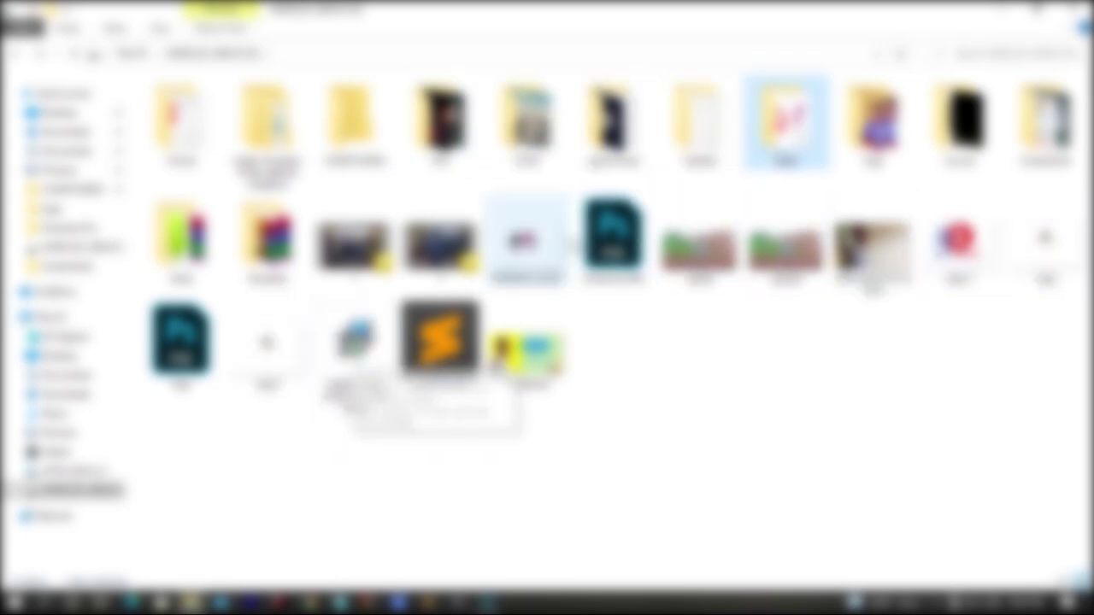
{"action": "double_click", "coordinate": [880, 137]}
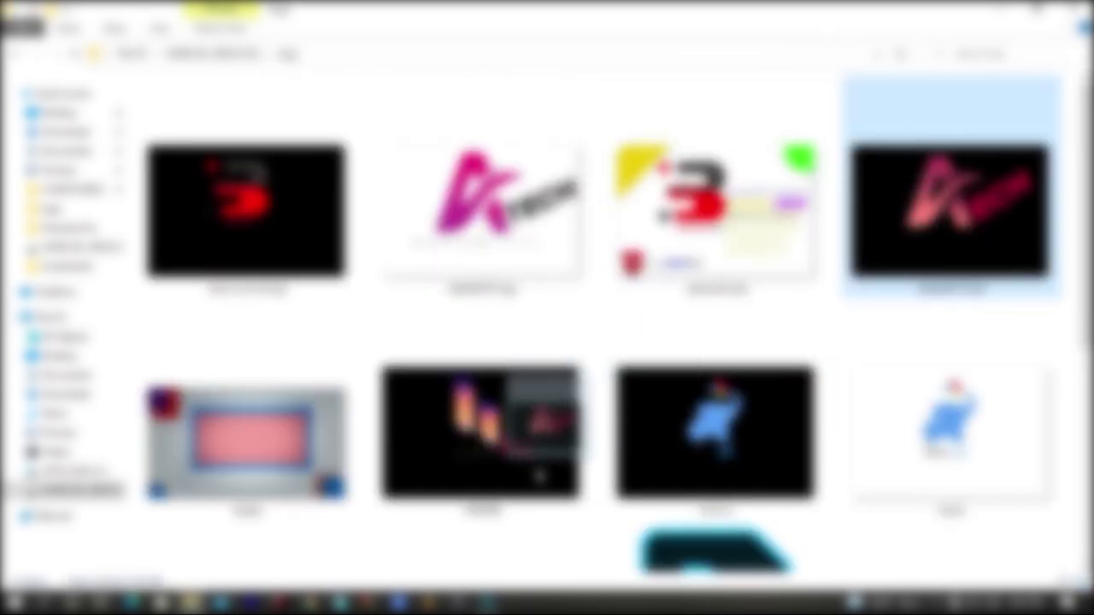
{"action": "scroll", "coordinate": [538, 410], "scroll_direction": "down", "scroll_amount": 3}
Delete the blurry AKKAMITTI logo layer in Photoshop and return to the logo folder
{"action": "left_click", "coordinate": [481, 598]}
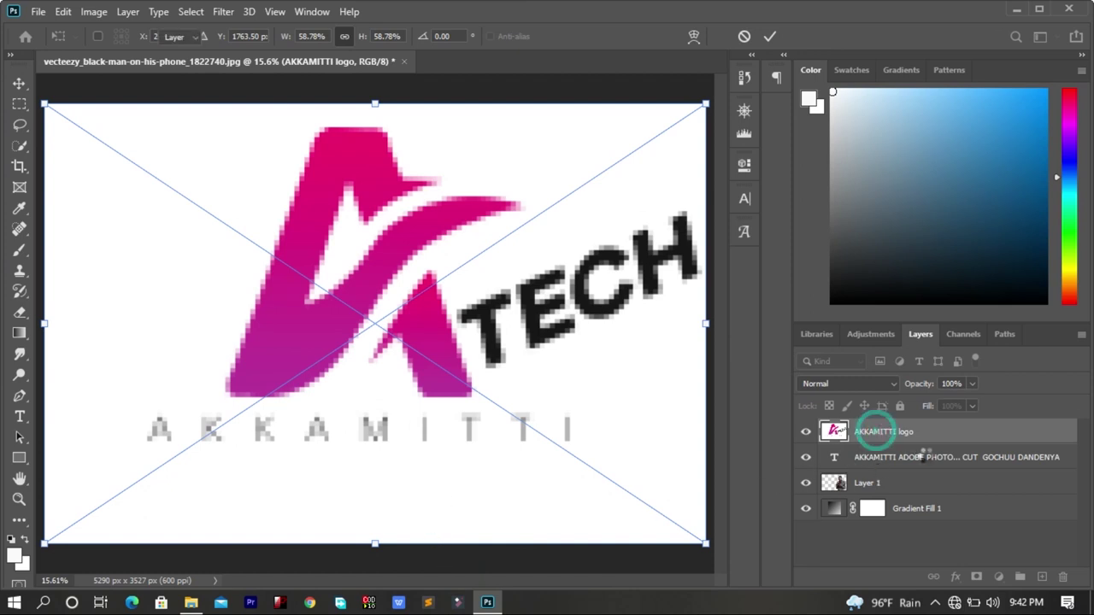
{"action": "left_click_drag", "start_coordinate": [876, 435], "coordinate": [1061, 580]}
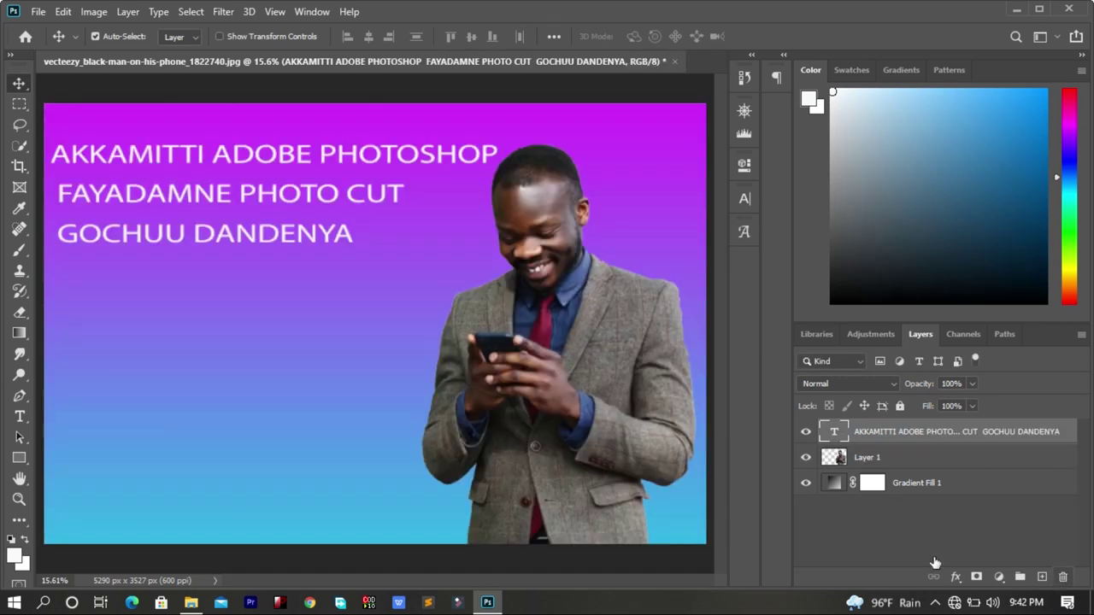
{"action": "left_click", "coordinate": [191, 603]}
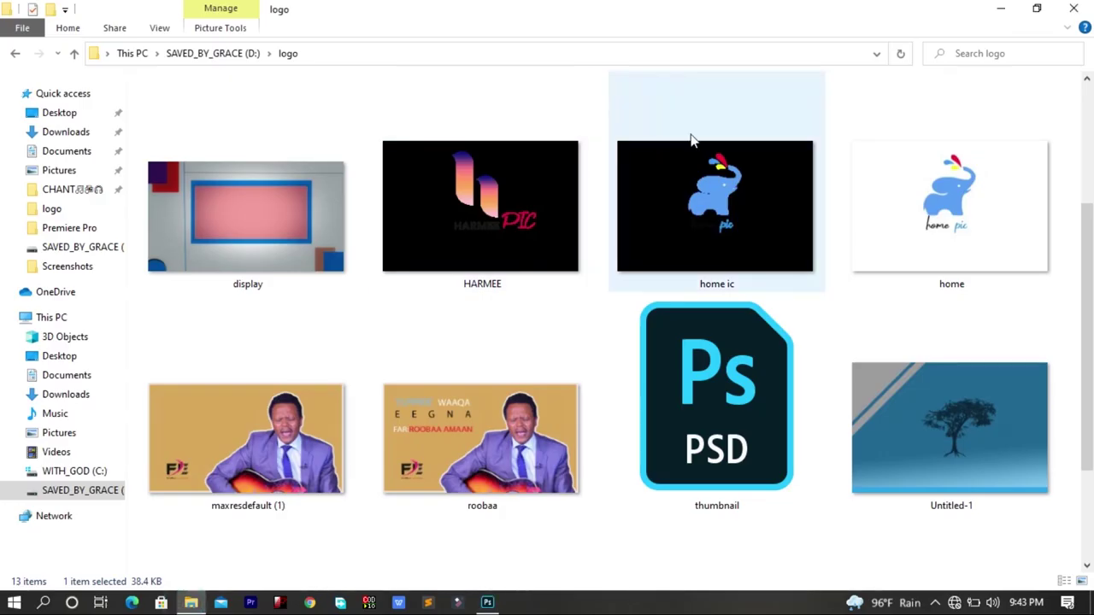
{"action": "scroll", "coordinate": [664, 226], "scroll_direction": "up", "scroll_amount": 3}
Place AKKAMTI LOGO from Explorer onto the canvas and begin shrinking it
{"action": "mouse_move", "coordinate": [936, 210]}
{"action": "left_mouse_down"}
{"action": "mouse_move", "coordinate": [248, 574]}
{"action": "mouse_move", "coordinate": [489, 606]}
{"action": "mouse_move", "coordinate": [221, 442]}
{"action": "left_mouse_up"}
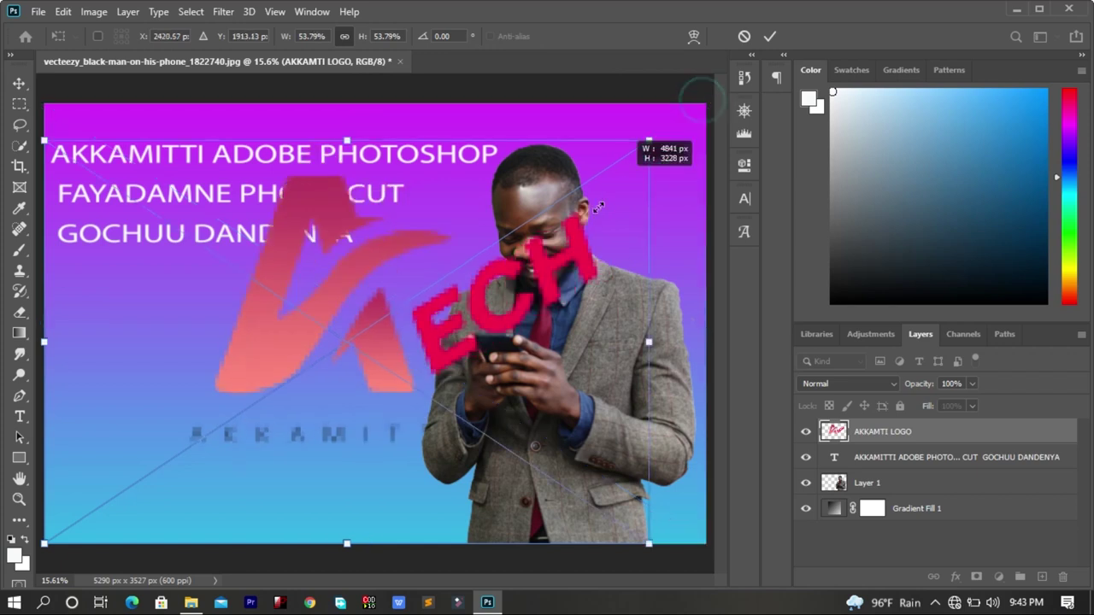
{"action": "left_click_drag", "start_coordinate": [703, 101], "coordinate": [401, 219]}
{"action": "left_click_drag", "start_coordinate": [374, 271], "coordinate": [432, 317]}
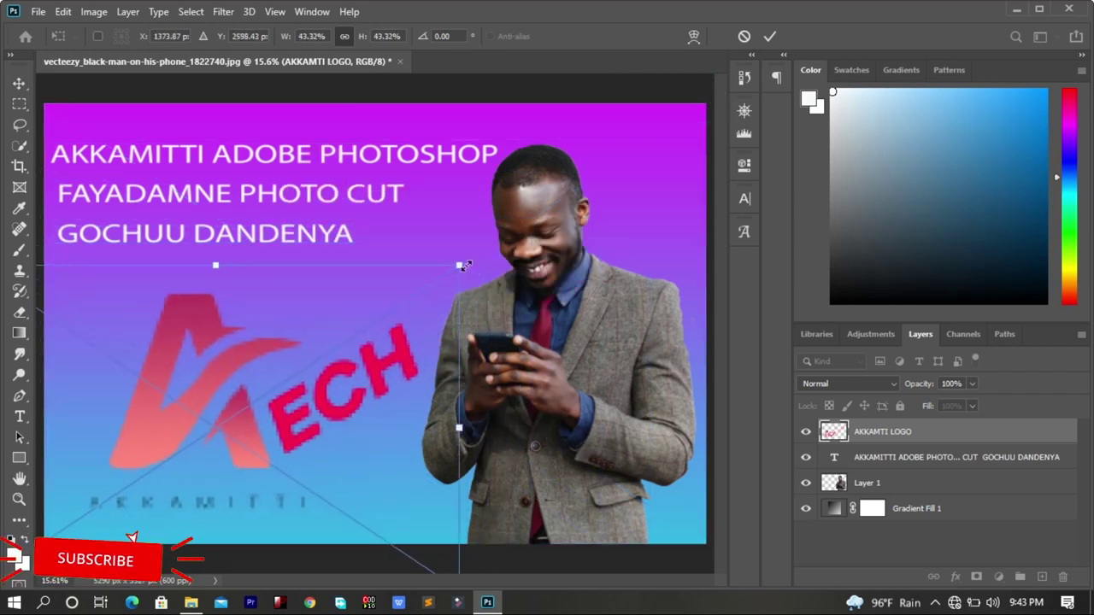
{"action": "left_click", "coordinate": [453, 269]}
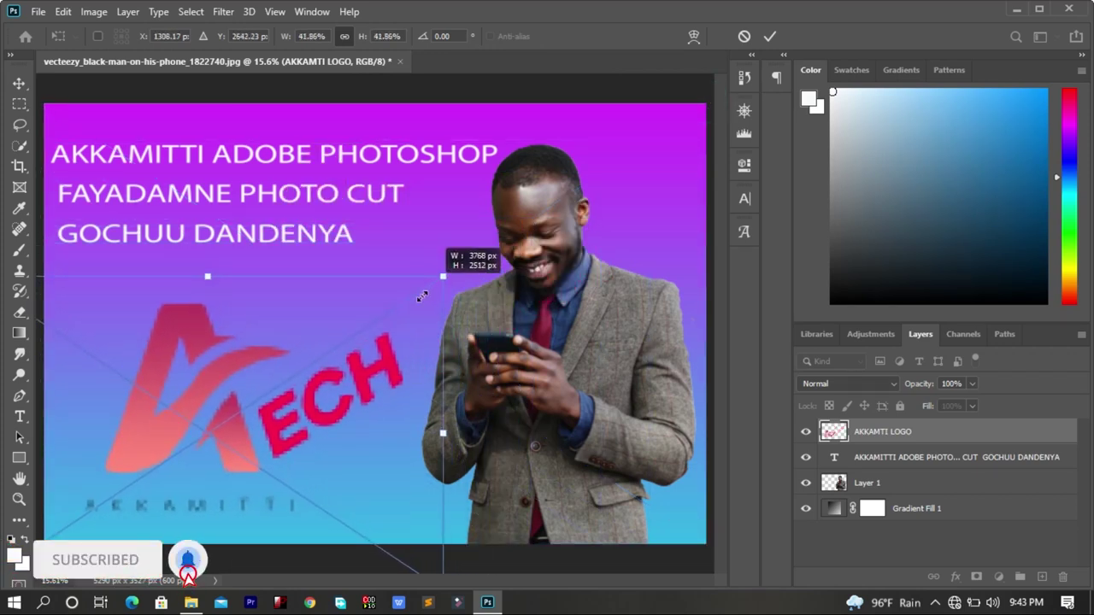
Scale the logo to about 22% and commit it at lower left below the headline
{"action": "left_click_drag", "start_coordinate": [453, 270], "coordinate": [326, 353]}
{"action": "left_click_drag", "start_coordinate": [162, 404], "coordinate": [210, 332]}
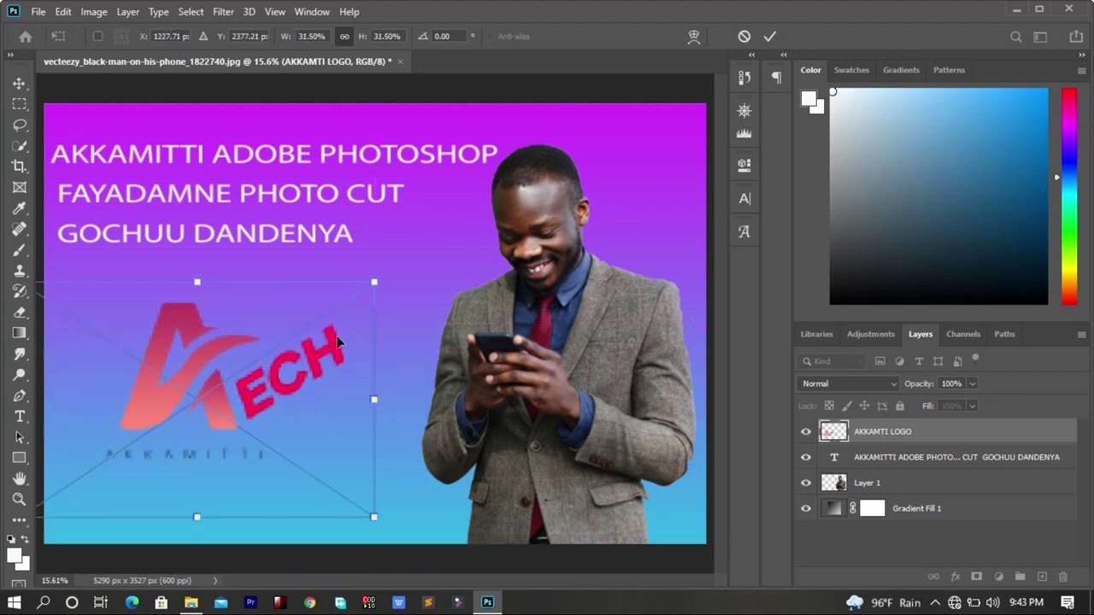
{"action": "left_click_drag", "start_coordinate": [375, 283], "coordinate": [287, 353]}
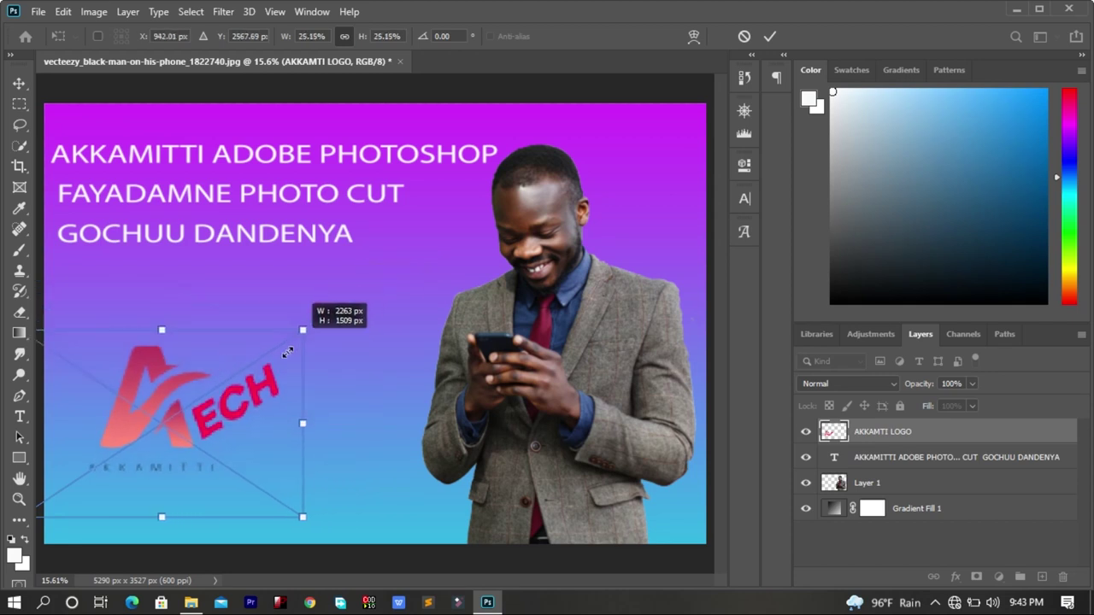
{"action": "left_click_drag", "start_coordinate": [210, 381], "coordinate": [261, 341]}
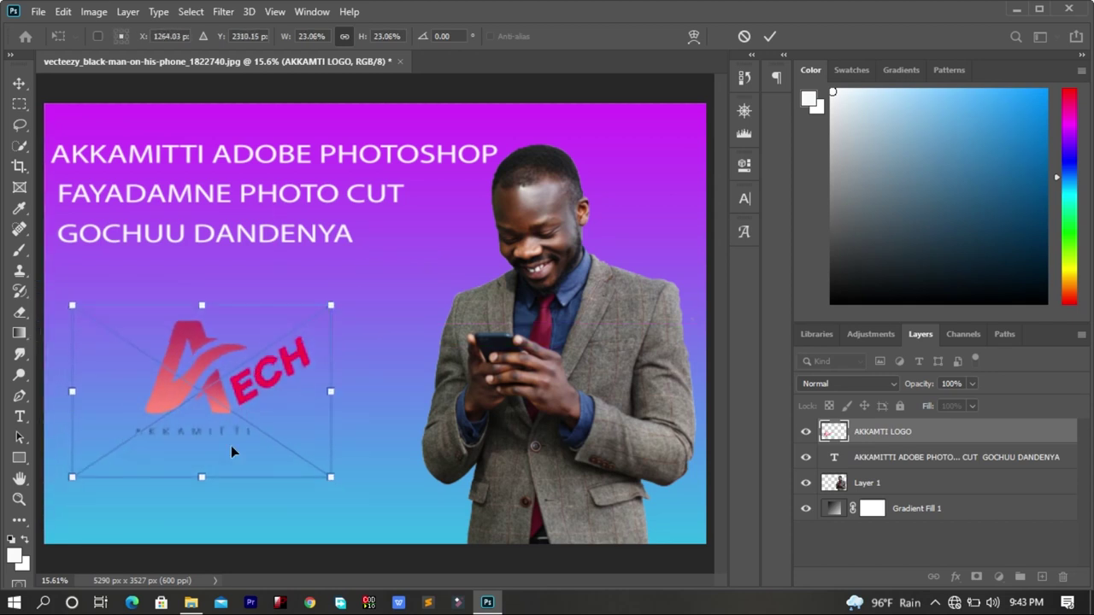
{"action": "left_click_drag", "start_coordinate": [332, 477], "coordinate": [323, 472]}
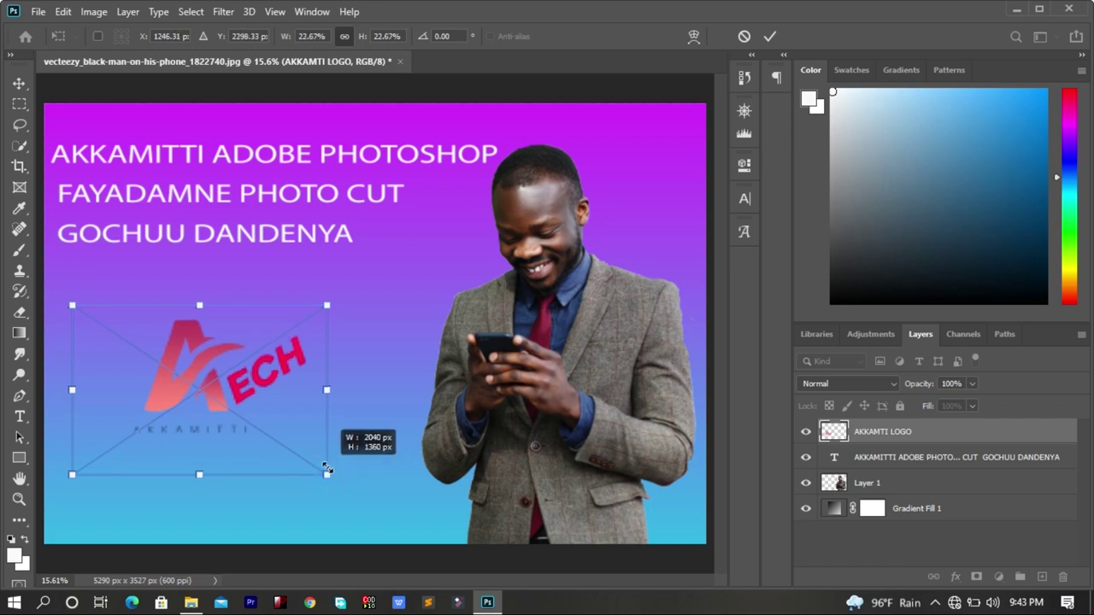
{"action": "left_click", "coordinate": [765, 39]}
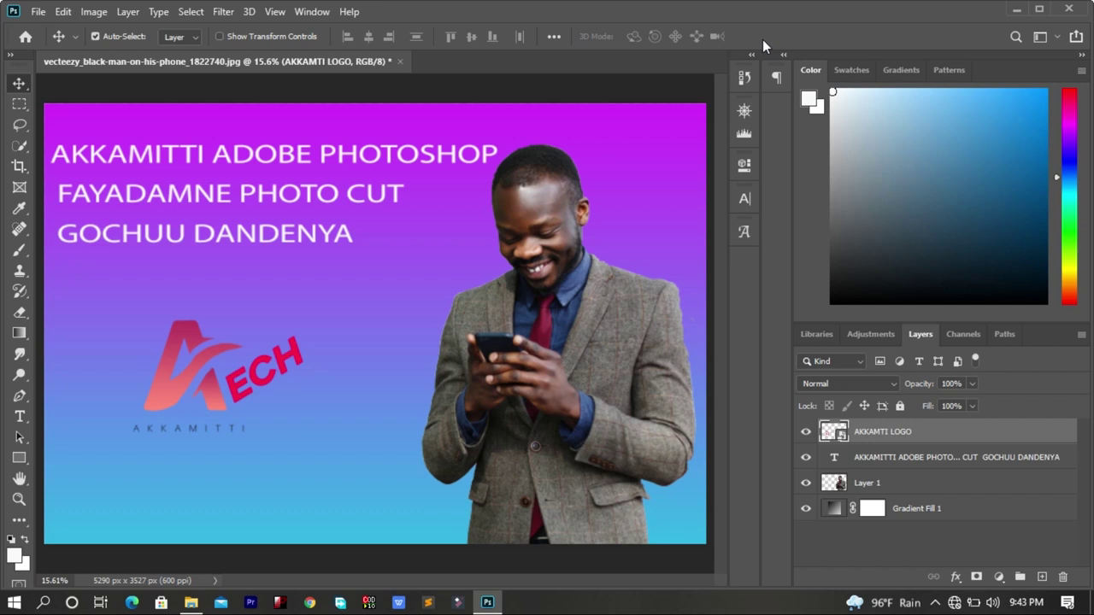
Start a Save As of the design, choosing to save on the computer
{"action": "left_click", "coordinate": [38, 12]}
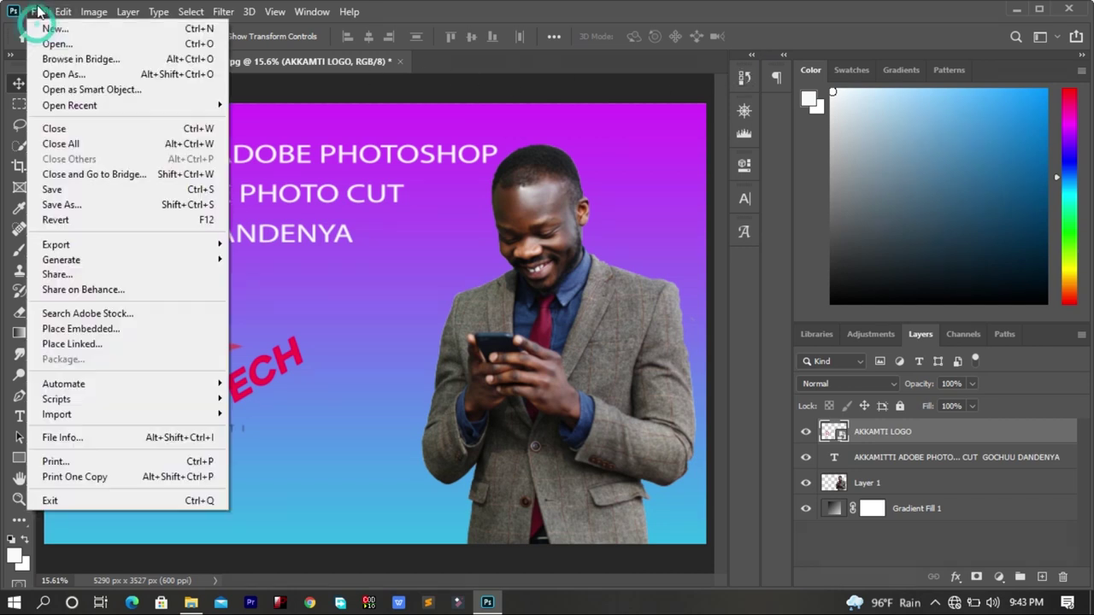
{"action": "left_click", "coordinate": [91, 206]}
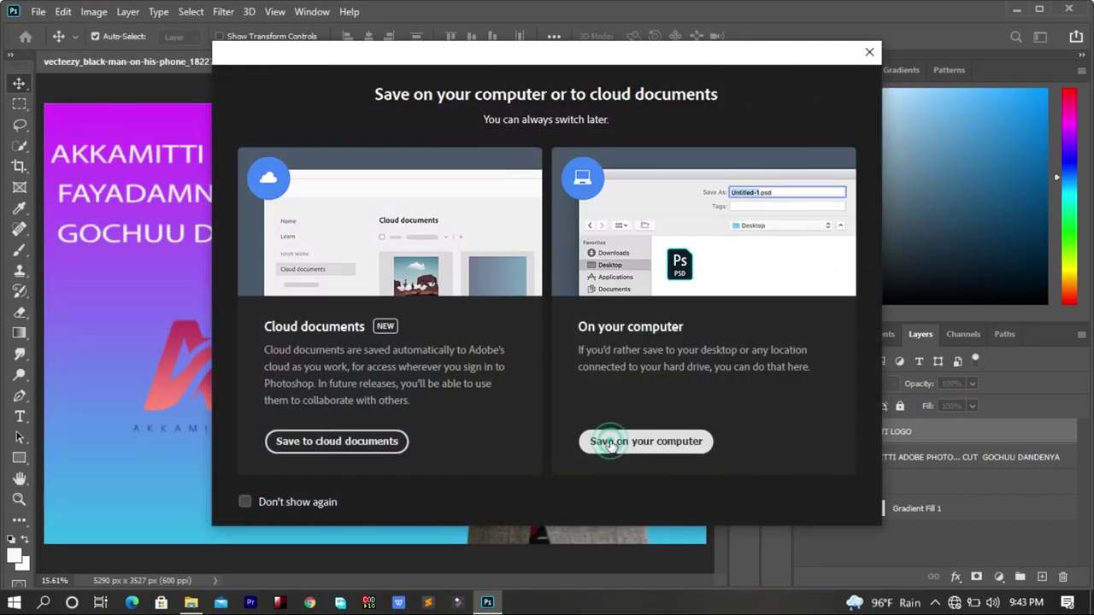
{"action": "left_click", "coordinate": [611, 443]}
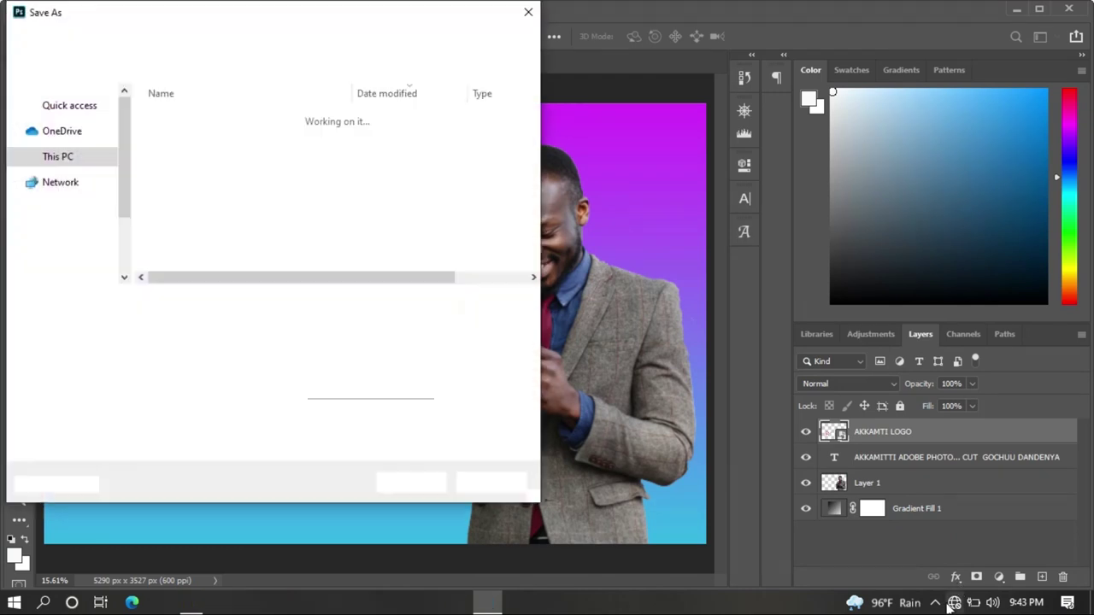
{"action": "left_click", "coordinate": [935, 602]}
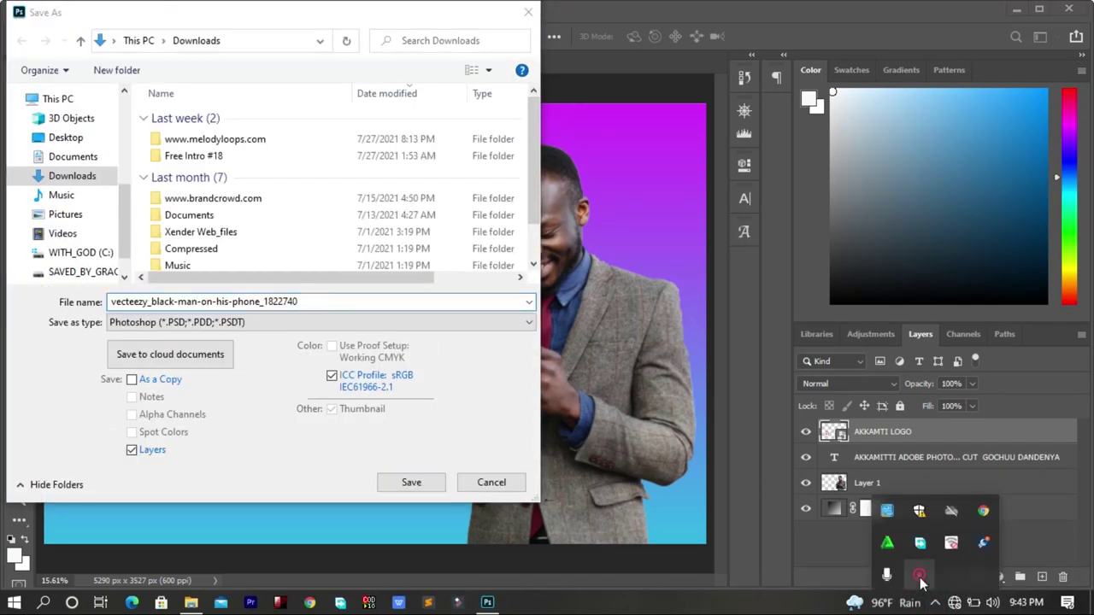
{"action": "right_click", "coordinate": [919, 574]}
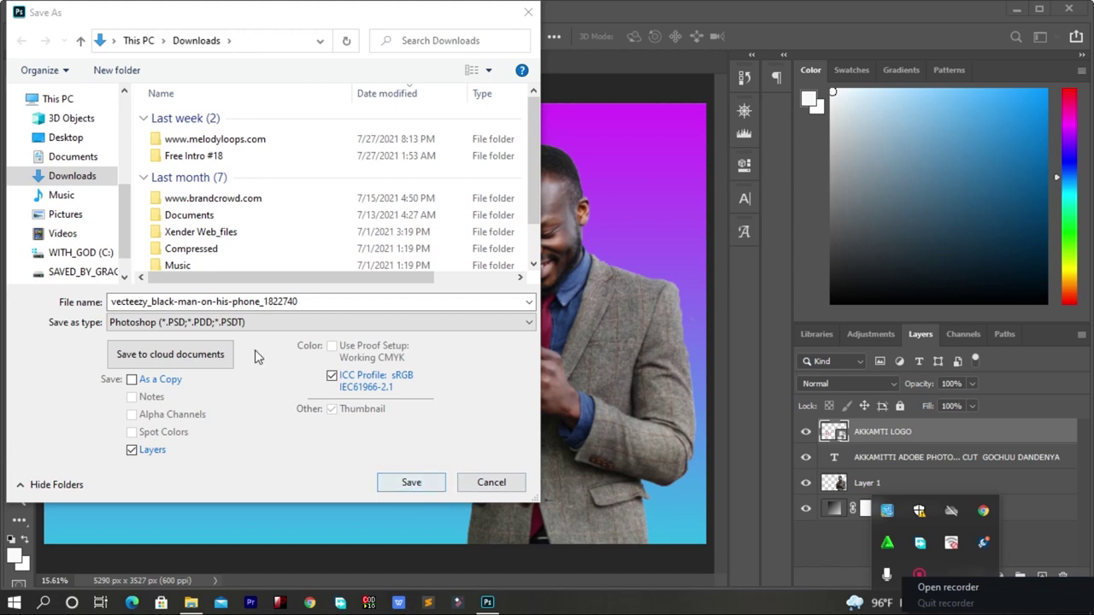
Save vecteezy_black-man-on-his-phone_1822740.psd into SAVED_BY_GRACE's logo folder with Maximize Compatibility
{"action": "left_click", "coordinate": [96, 273]}
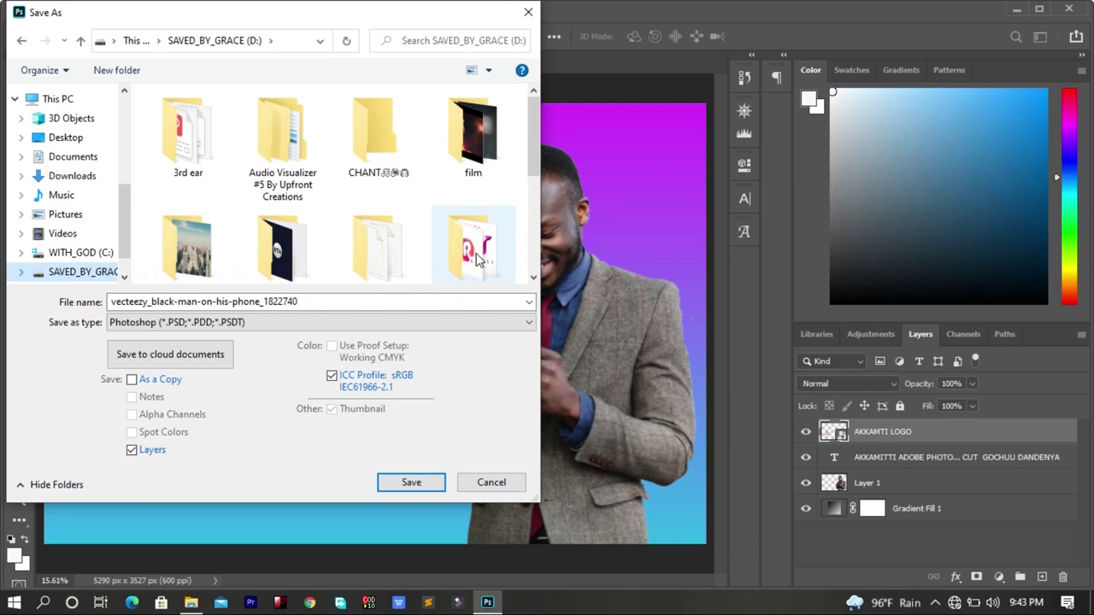
{"action": "left_click_drag", "start_coordinate": [533, 151], "coordinate": [539, 176]}
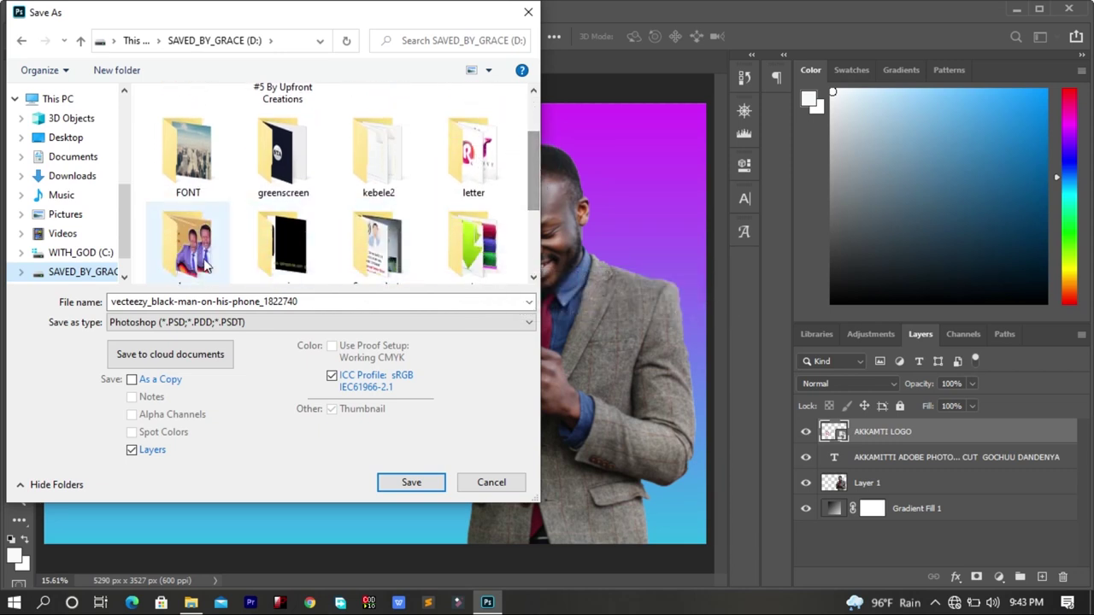
{"action": "left_click", "coordinate": [203, 257]}
{"action": "left_click", "coordinate": [412, 484]}
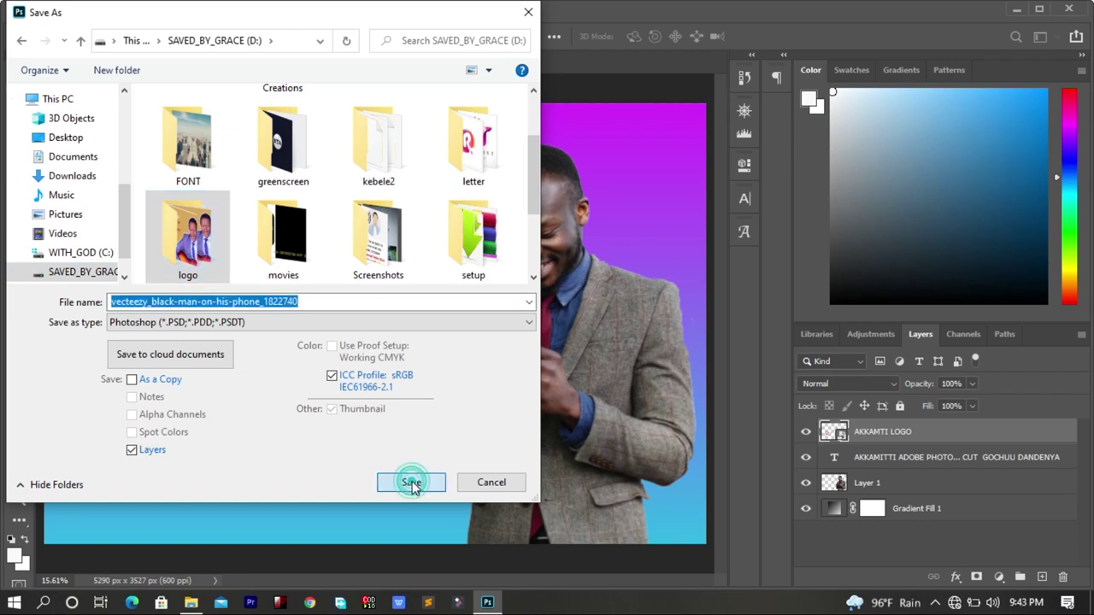
{"action": "left_click", "coordinate": [412, 483]}
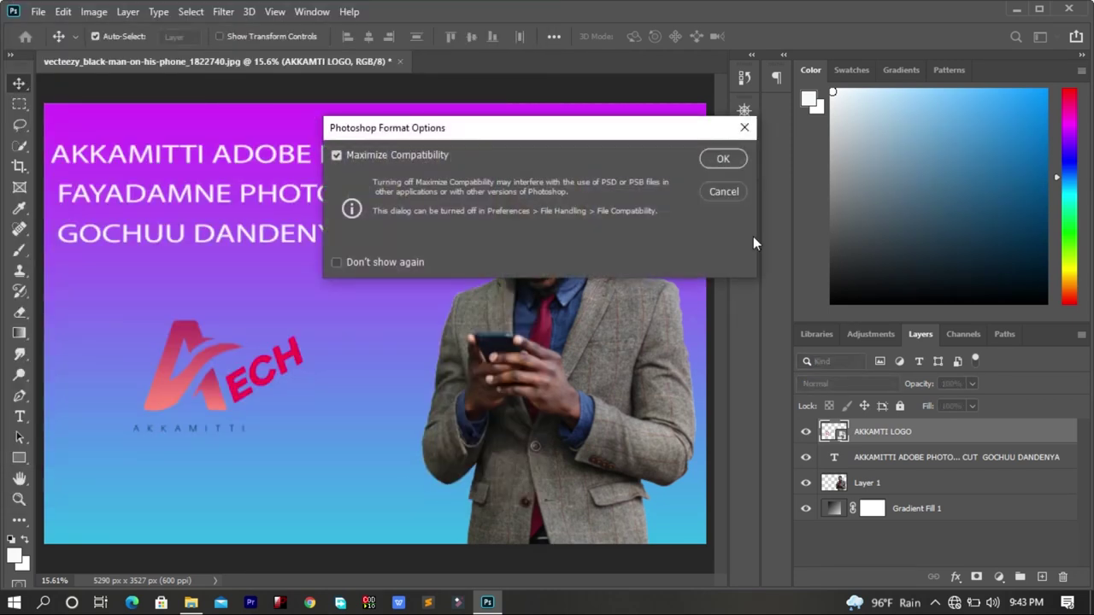
{"action": "left_click", "coordinate": [723, 159]}
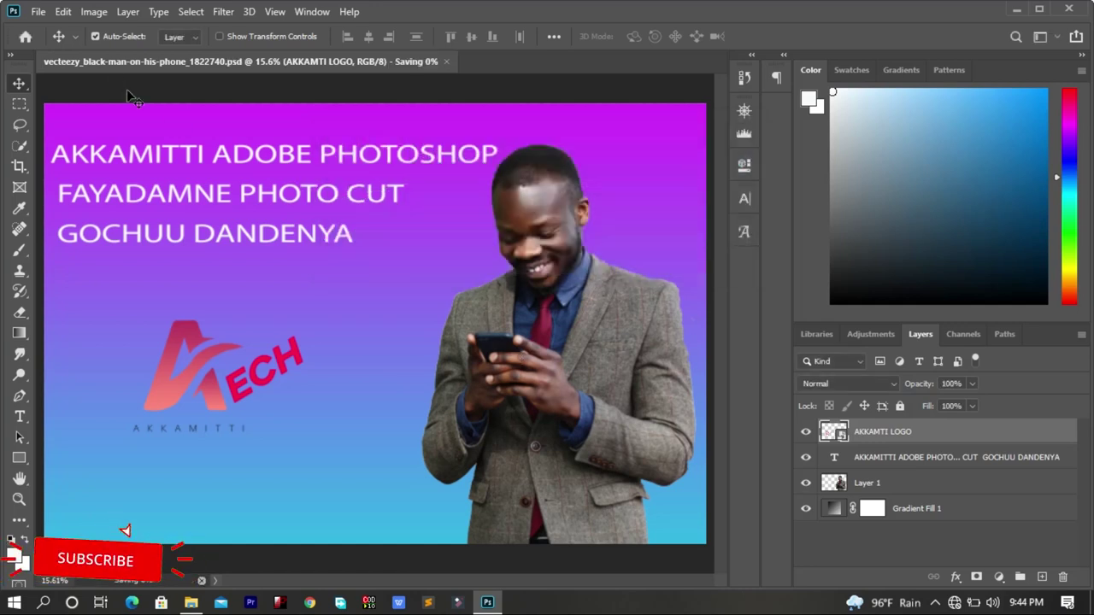
Dismiss the save-in-progress error, hide all panels, and select the whole canvas
{"action": "left_click", "coordinate": [38, 12]}
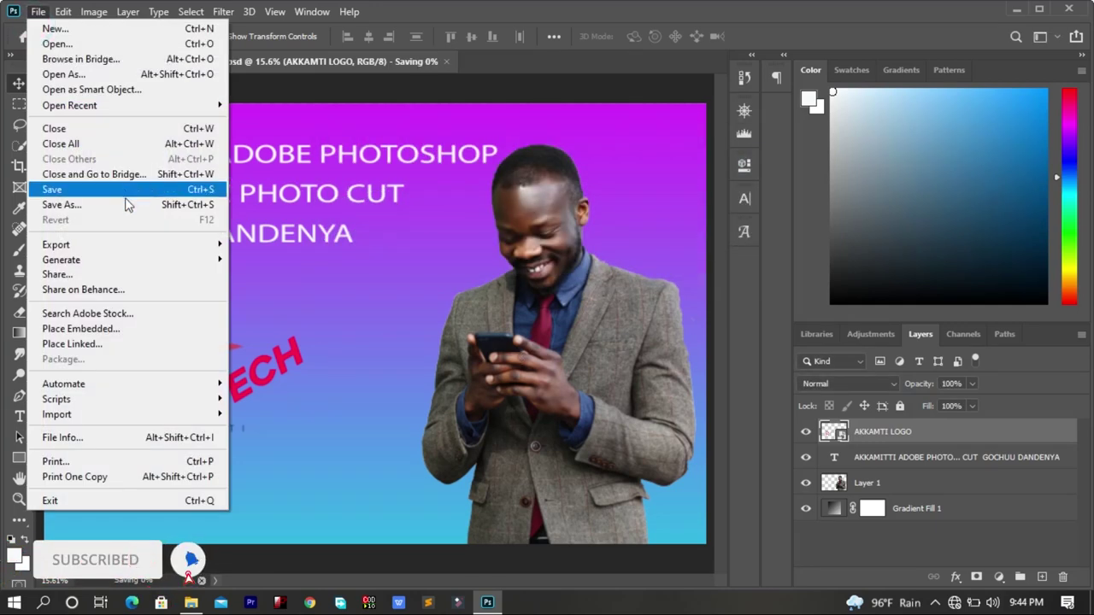
{"action": "left_click", "coordinate": [125, 205]}
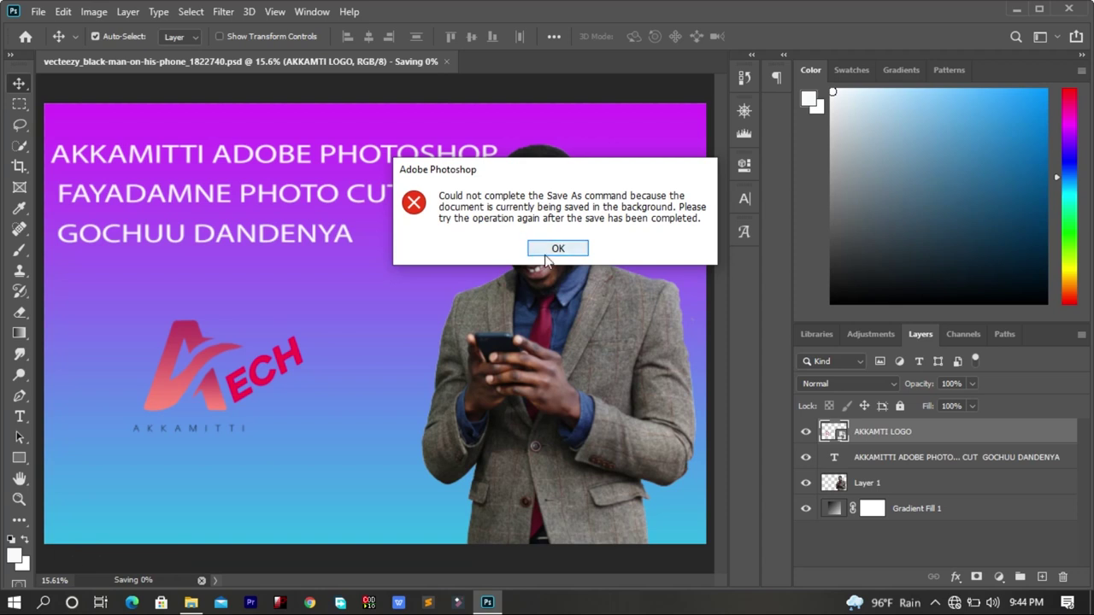
{"action": "left_click", "coordinate": [552, 248]}
{"action": "key", "text": "ctrl"}
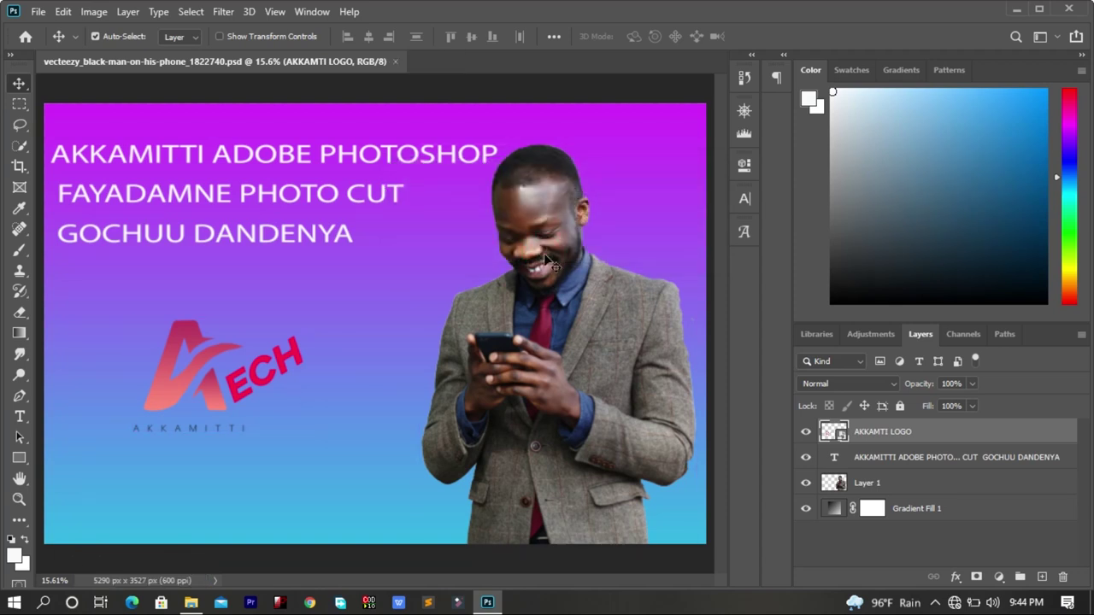
{"action": "key", "text": "Tab"}
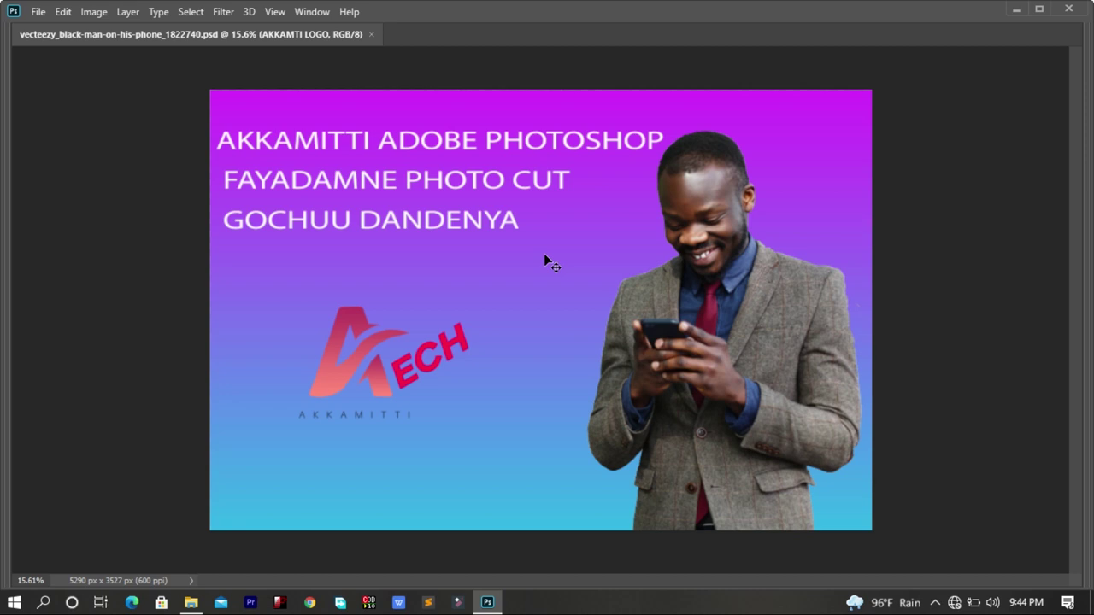
{"action": "key", "text": "ctrl+a"}
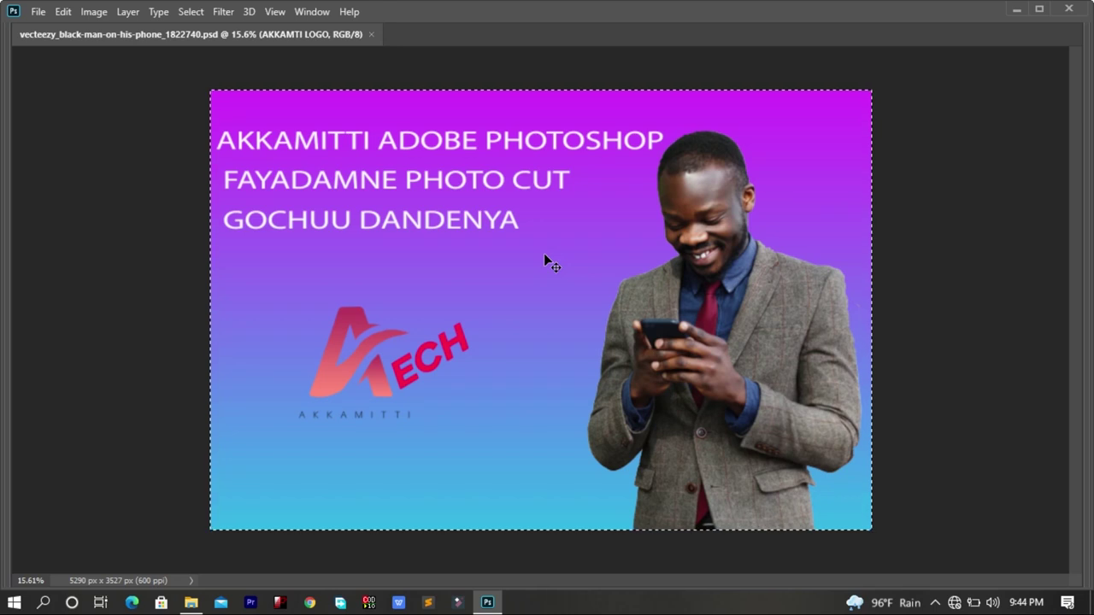
Begin a Save As on the computer with the file type set to JPEG
{"action": "left_click", "coordinate": [38, 12]}
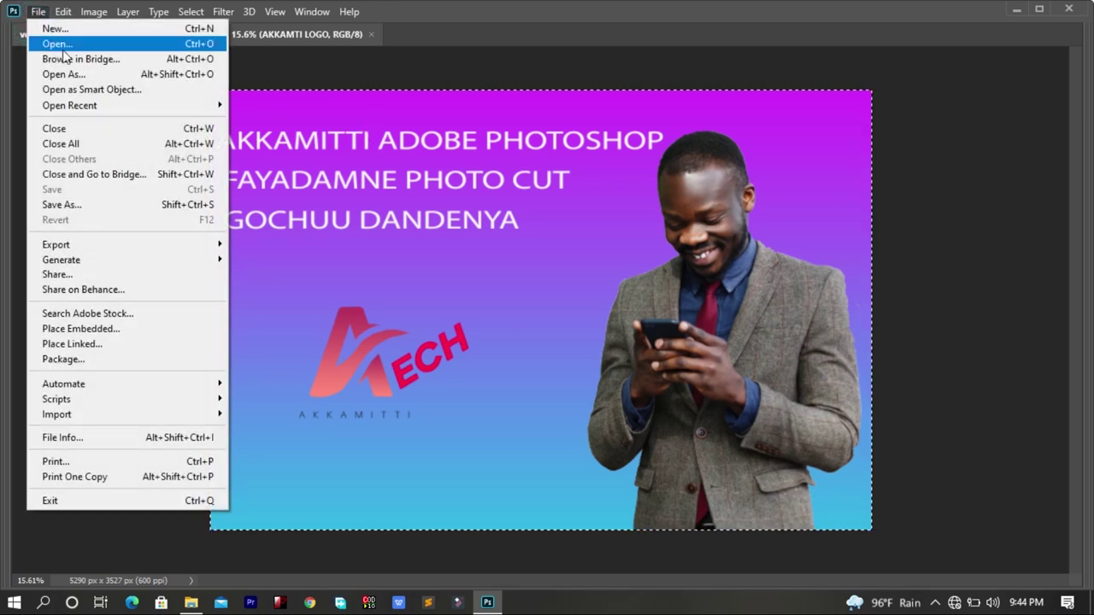
{"action": "left_click", "coordinate": [94, 212]}
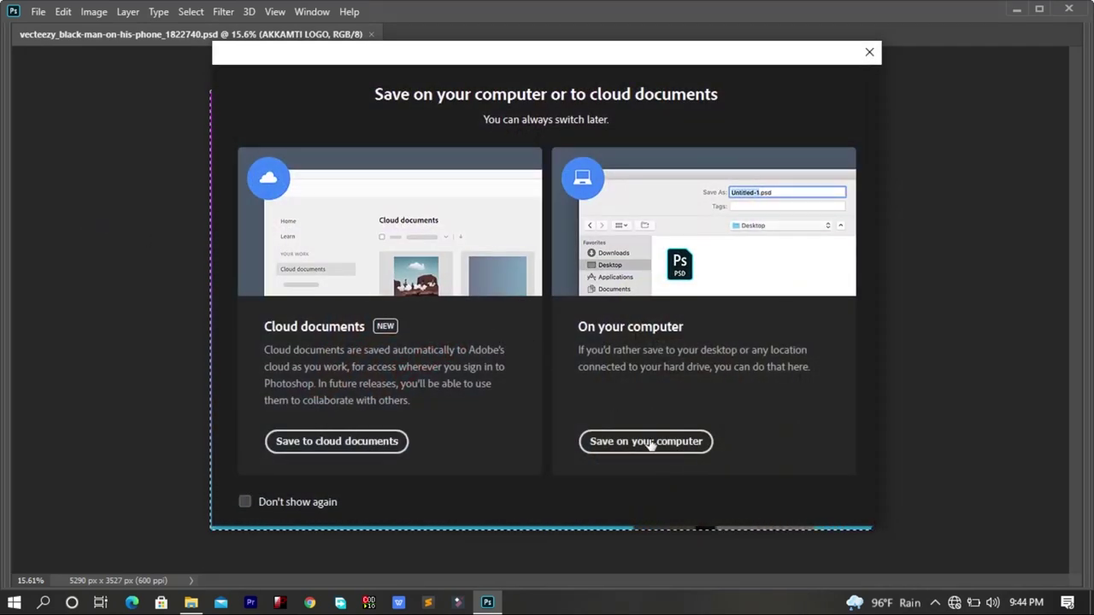
{"action": "left_click", "coordinate": [650, 442]}
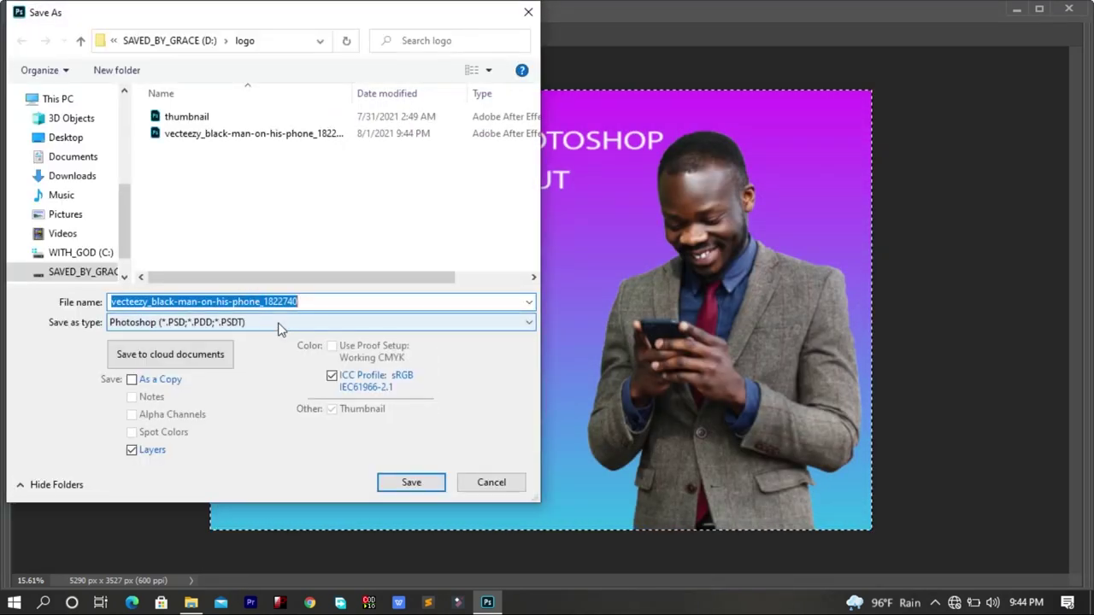
{"action": "left_click", "coordinate": [278, 330]}
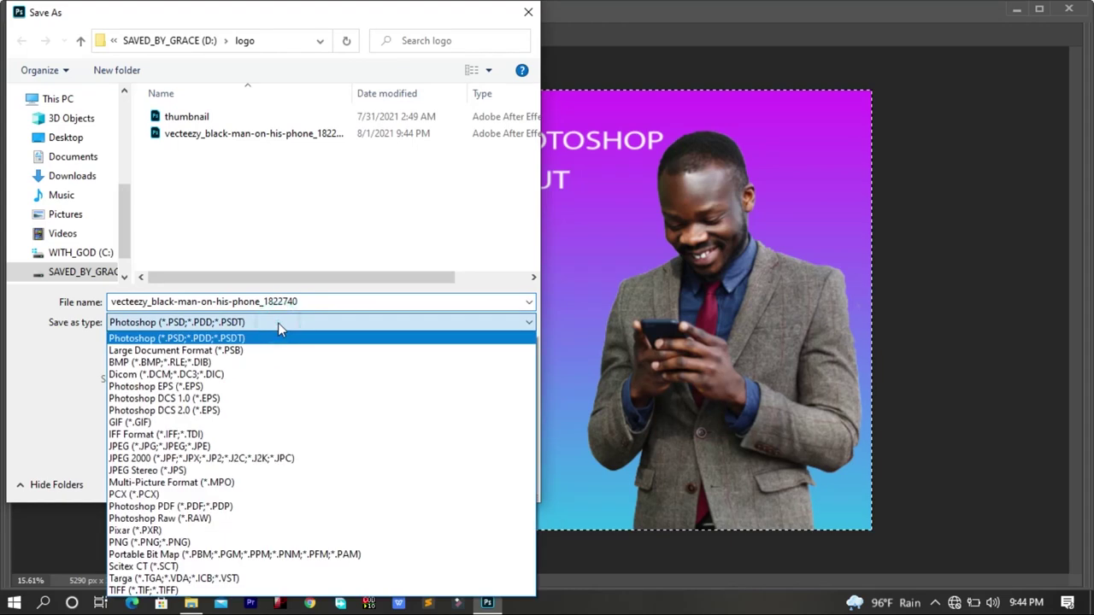
{"action": "left_click", "coordinate": [222, 451]}
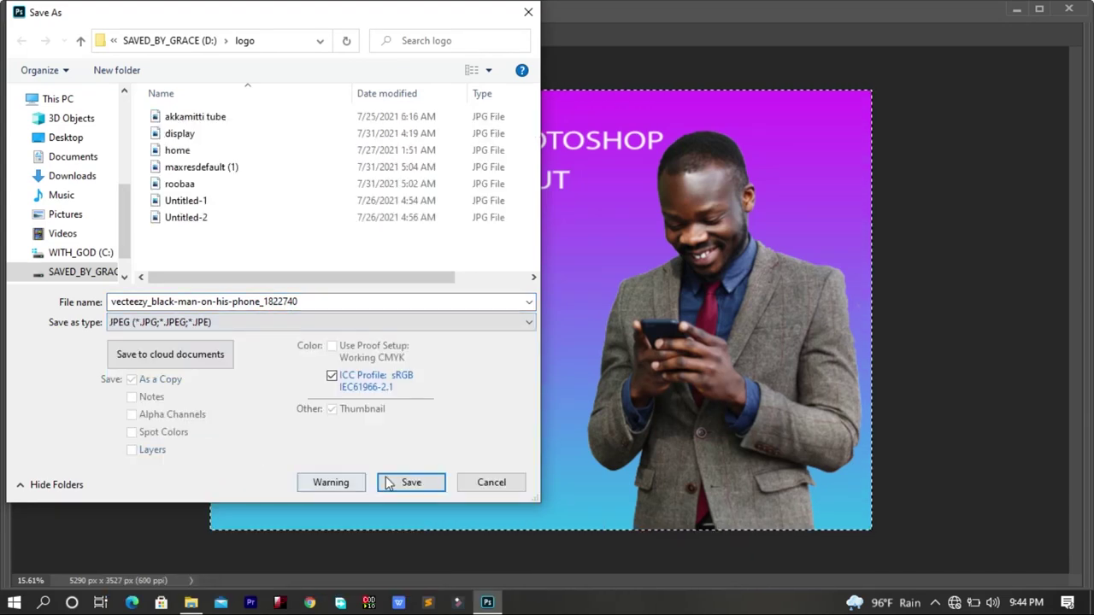